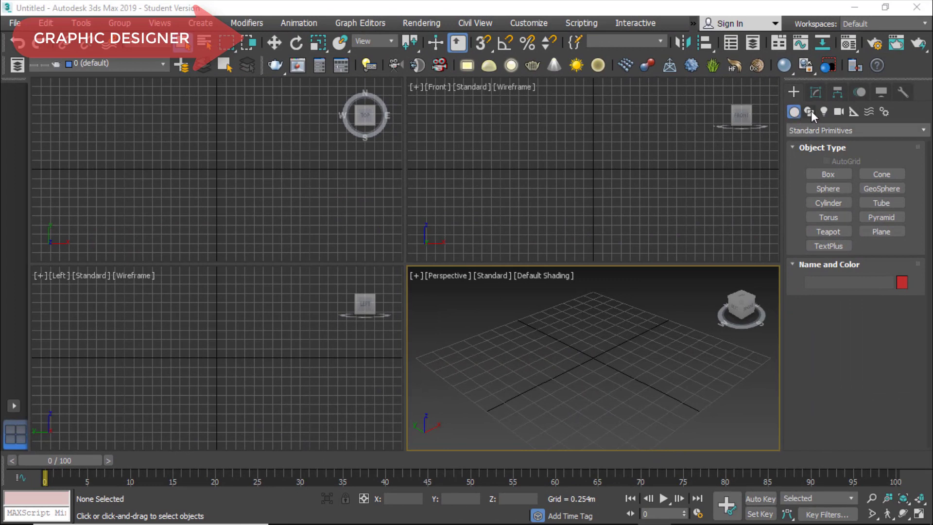
Start a Text spline shape and replace its default content with "GRAPHIC DESIGNER"
click(810, 111)
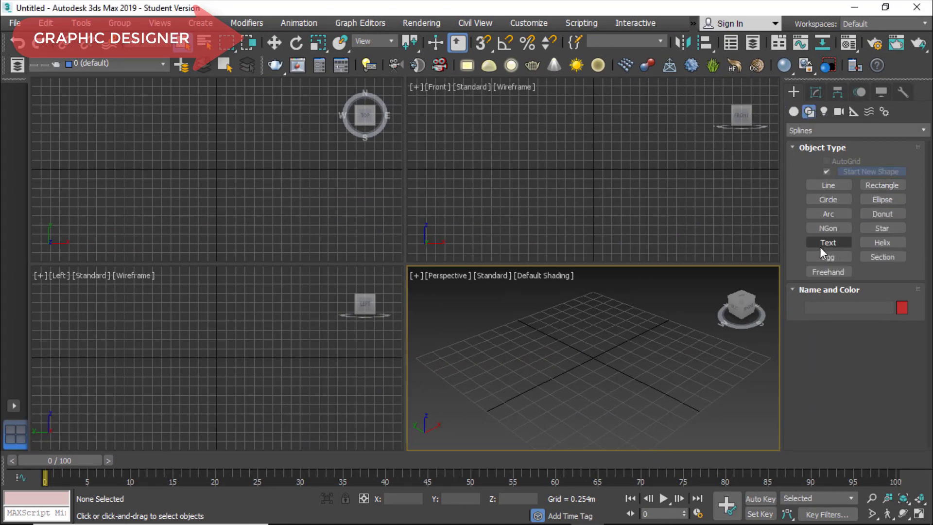
click(792, 112)
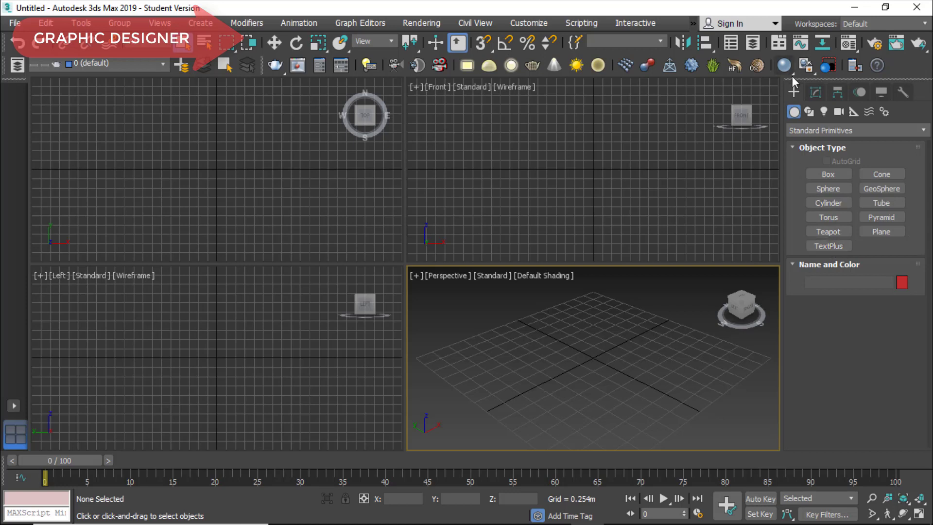
click(810, 111)
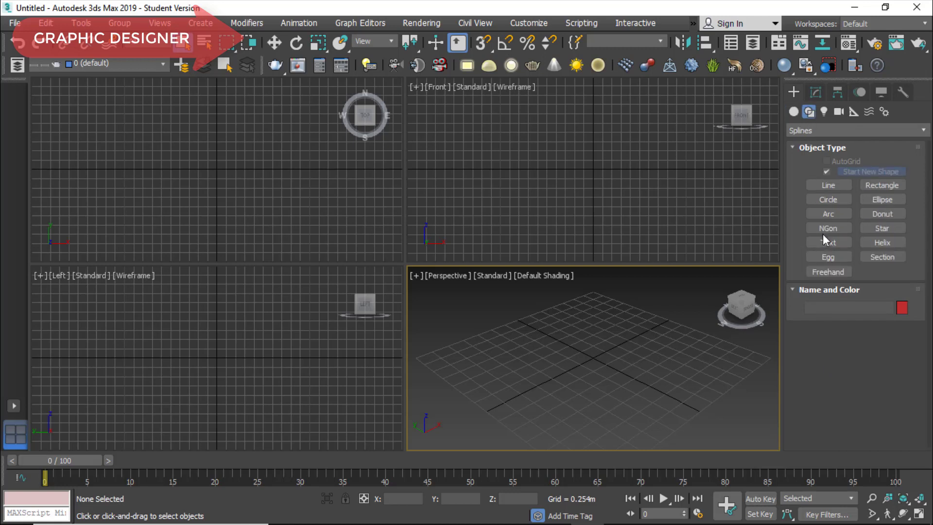
click(832, 241)
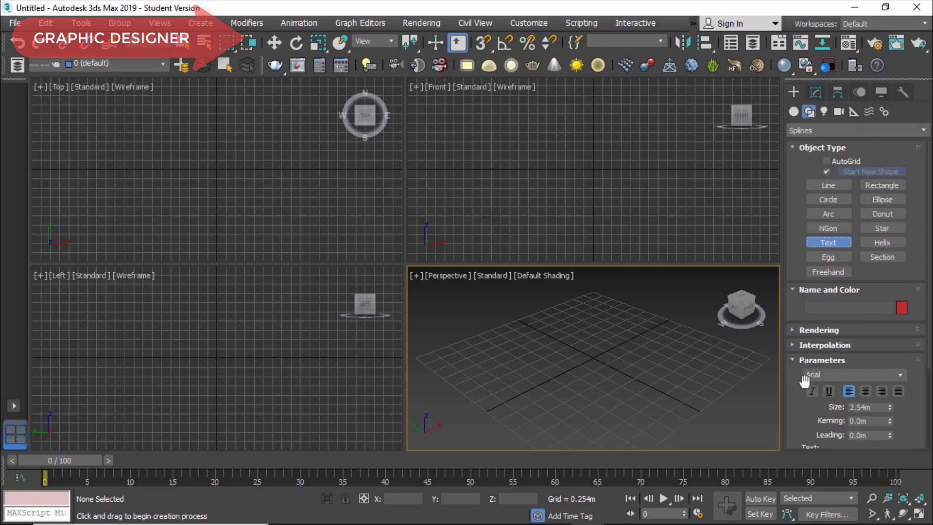
scroll(799, 387, down, 3)
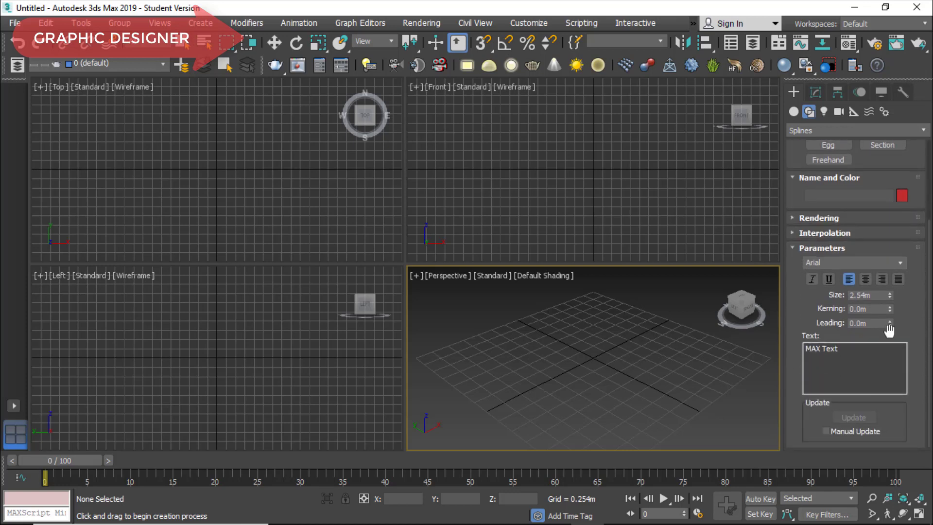
drag(805, 349, 865, 352)
click(835, 351)
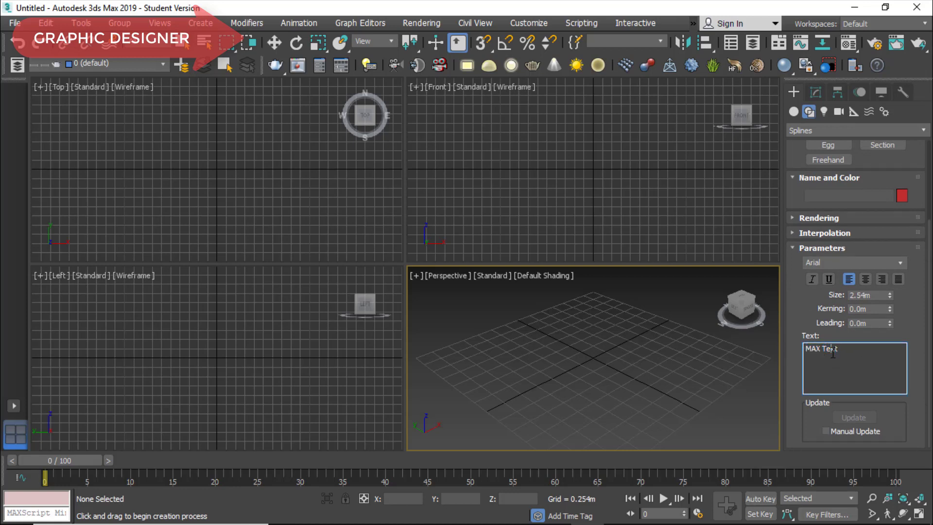
double_click(830, 350)
drag(853, 350, 778, 351)
key(BackSpace)
text(GRAPHIC DESIGNER)
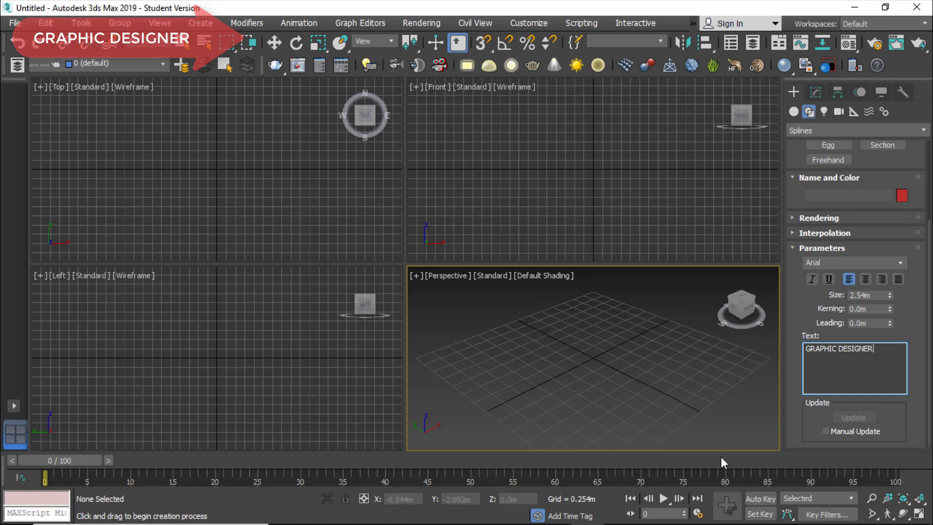
Place the text shape in the Top viewport, just beside the origin
click(191, 171)
click(191, 171)
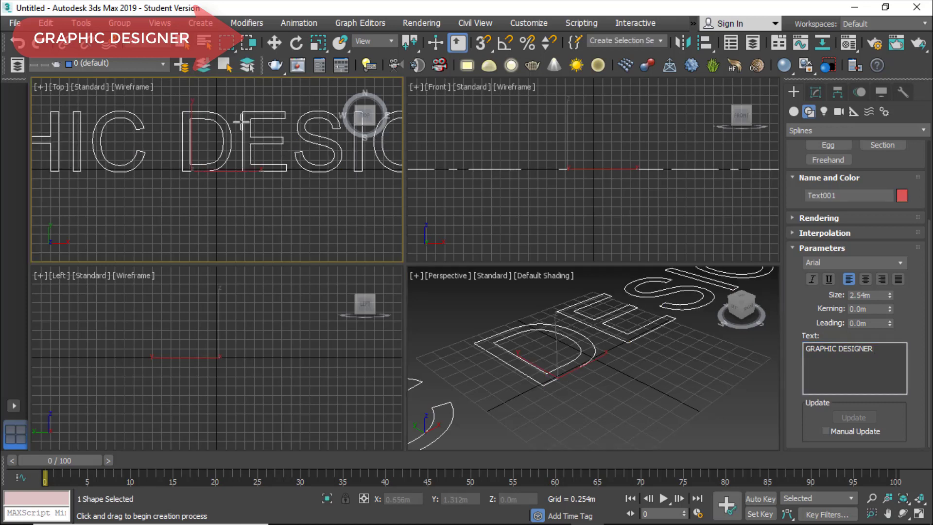
scroll(245, 166, down, 2)
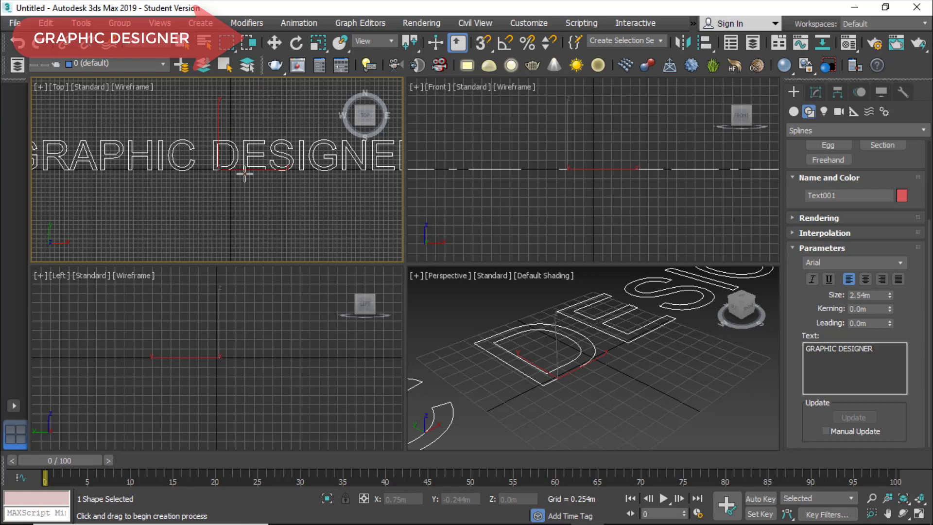
scroll(251, 178, down, 2)
scroll(668, 381, down, 2)
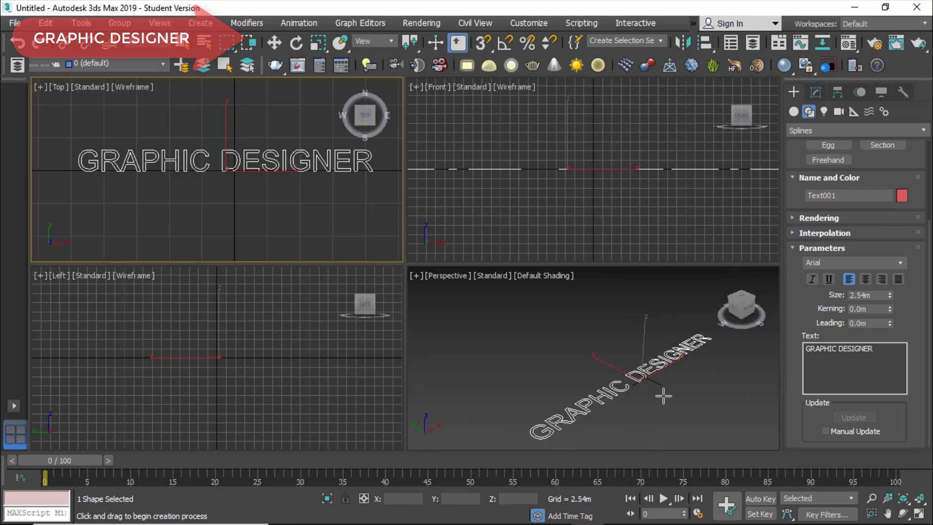
Reduce the text size to 0.316 m
scroll(662, 392, down, 2)
scroll(659, 390, down, 1)
scroll(637, 377, down, 2)
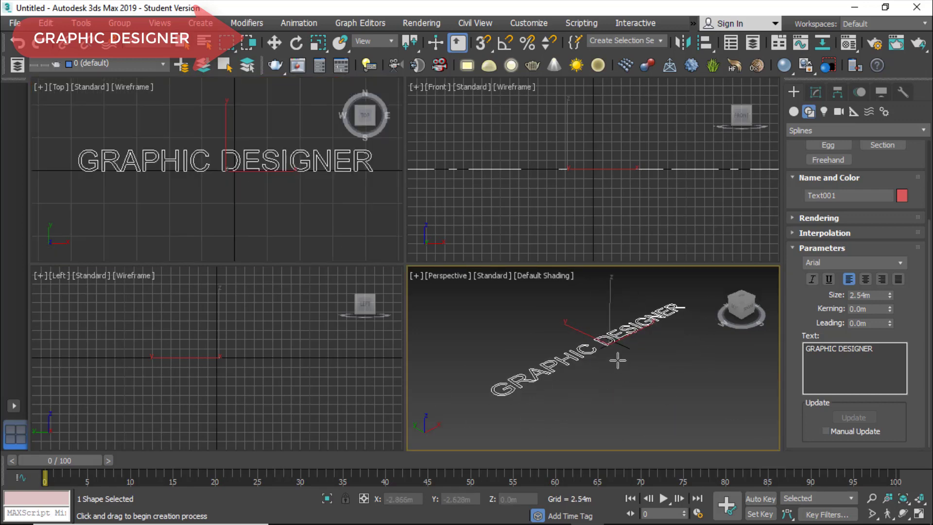
scroll(625, 343, up, 2)
scroll(658, 371, up, 2)
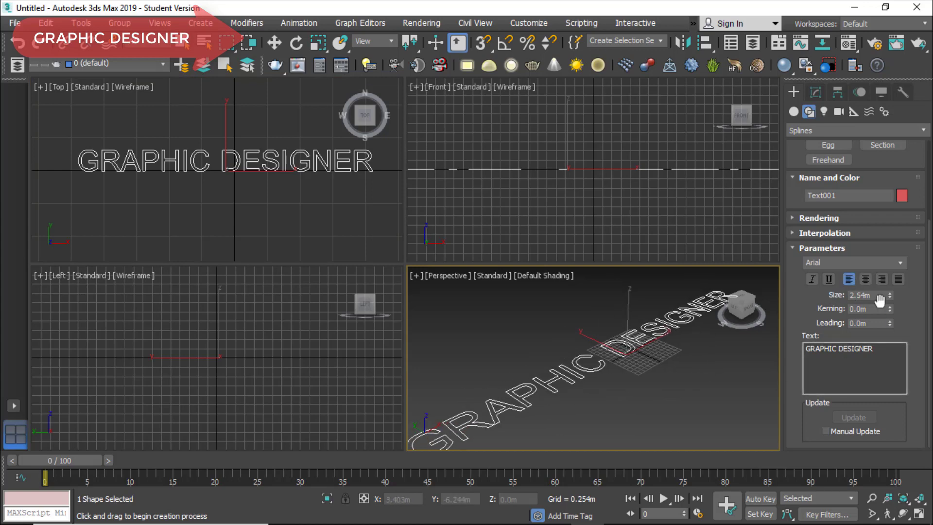
drag(890, 297, 902, 357)
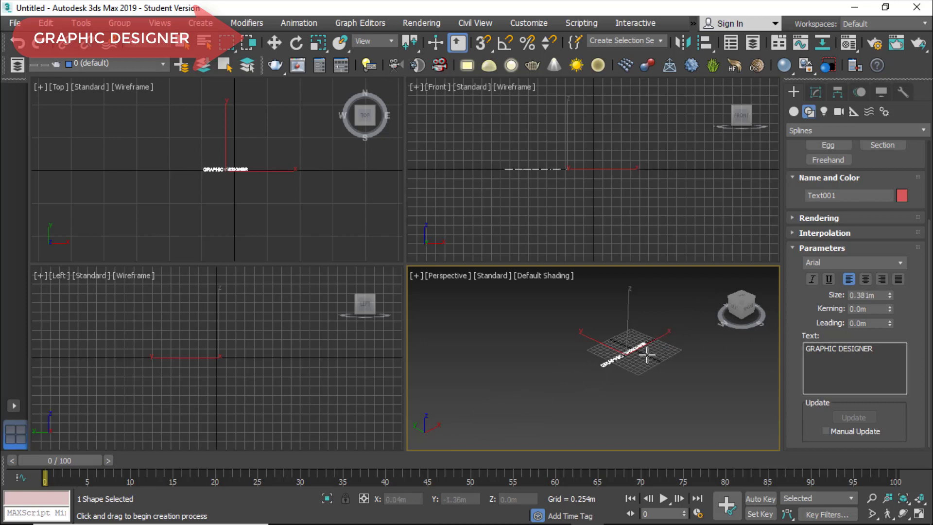
scroll(656, 364, up, 5)
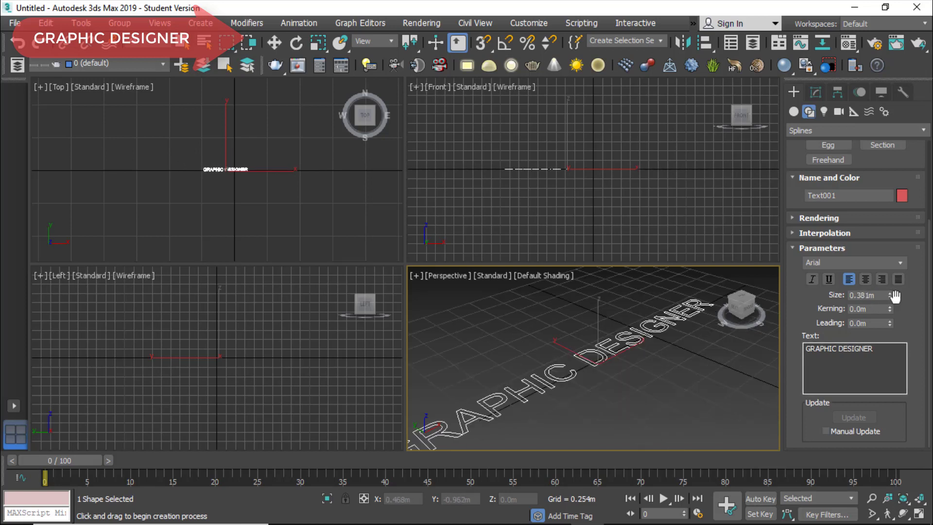
drag(891, 299, 891, 310)
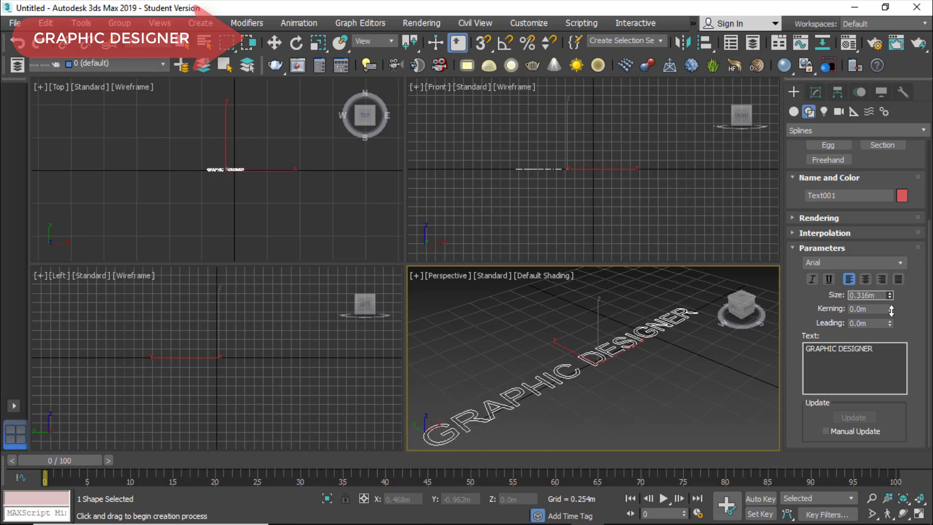
Finish creating the text and move it along the ground plane to about X -0.476 m, Y -0.047 m
right_click(337, 233)
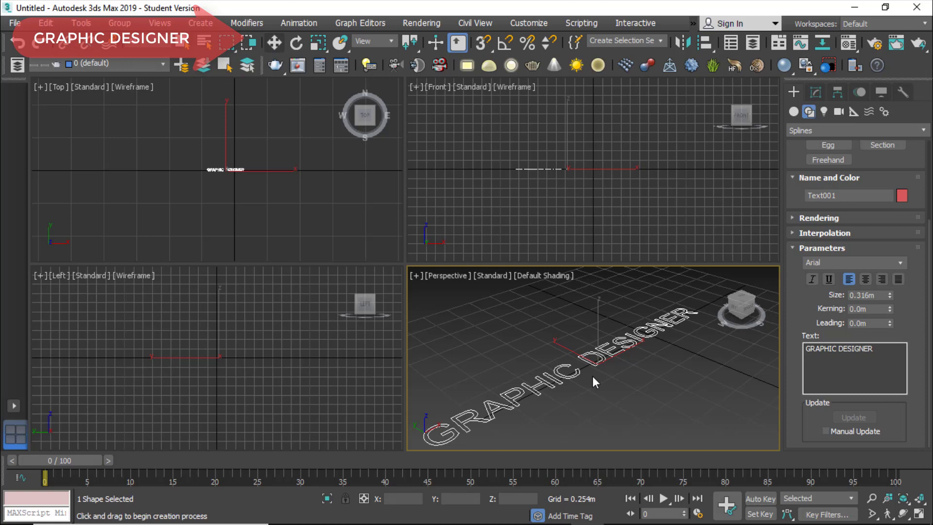
key(w)
drag(613, 358, 629, 346)
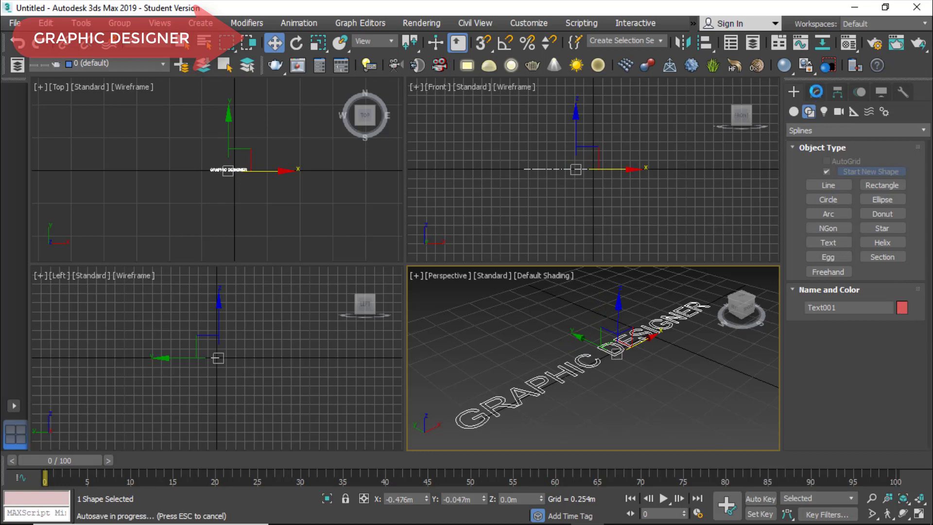
Change the font of the text shape to Arial Narrow Bold
click(817, 95)
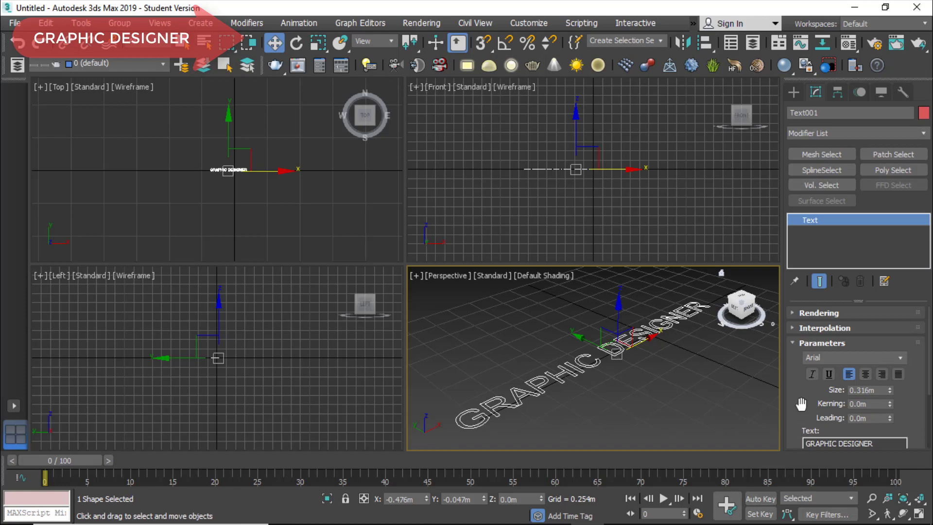
drag(800, 404, 801, 371)
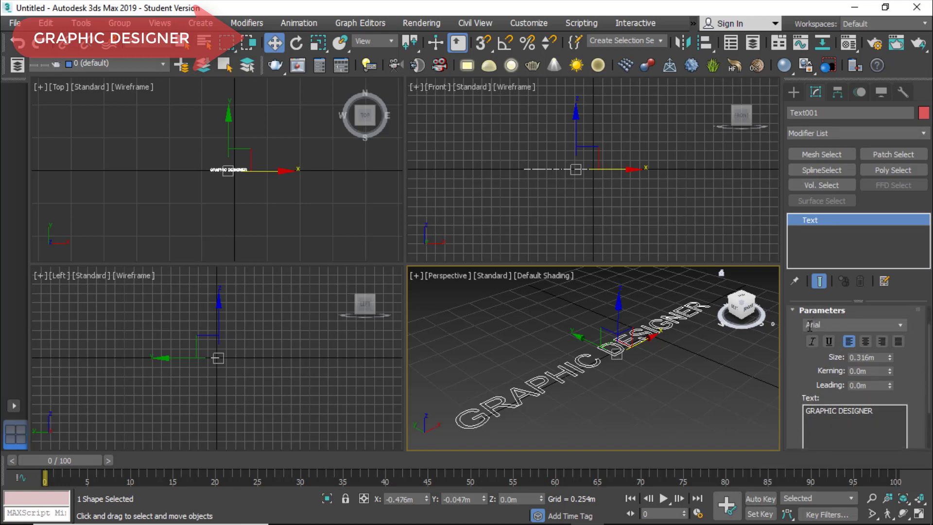
click(902, 324)
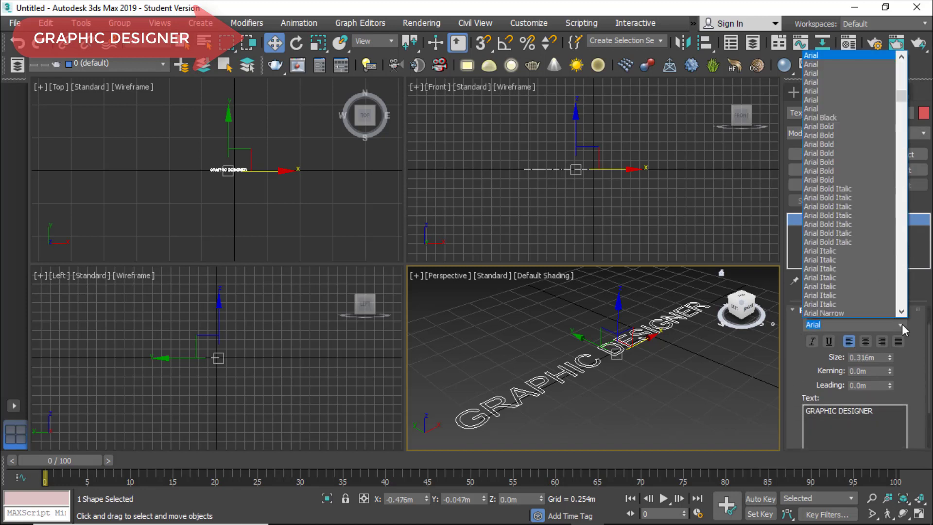
scroll(900, 324, down, 3)
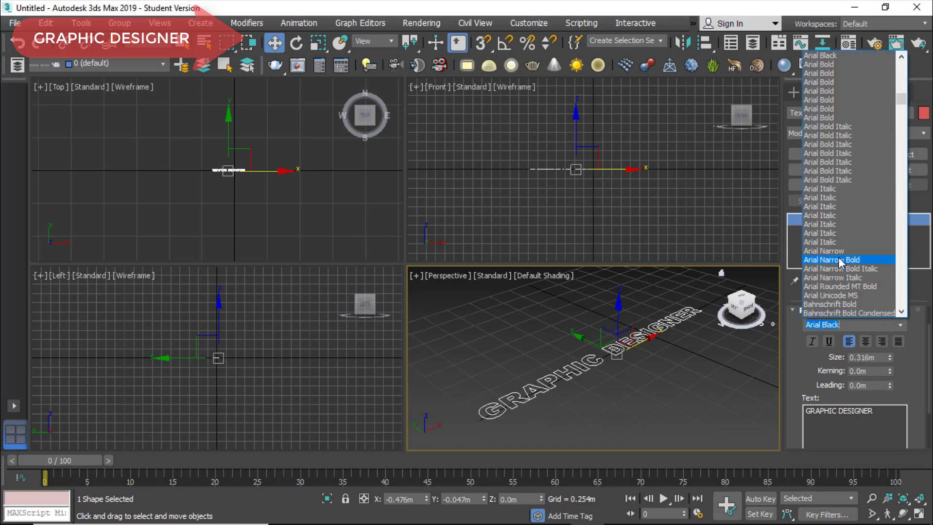
click(841, 262)
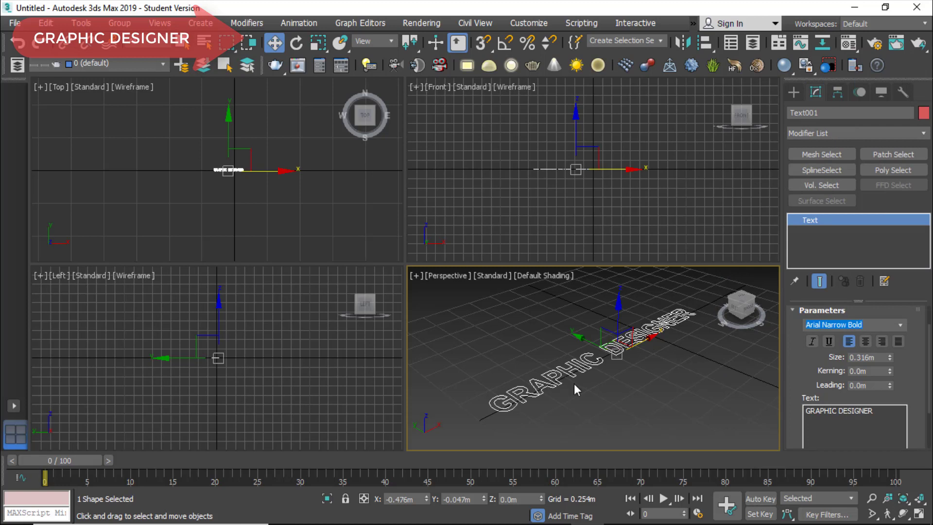
Try the italic and underline styles on the text, switching each one off again
click(812, 341)
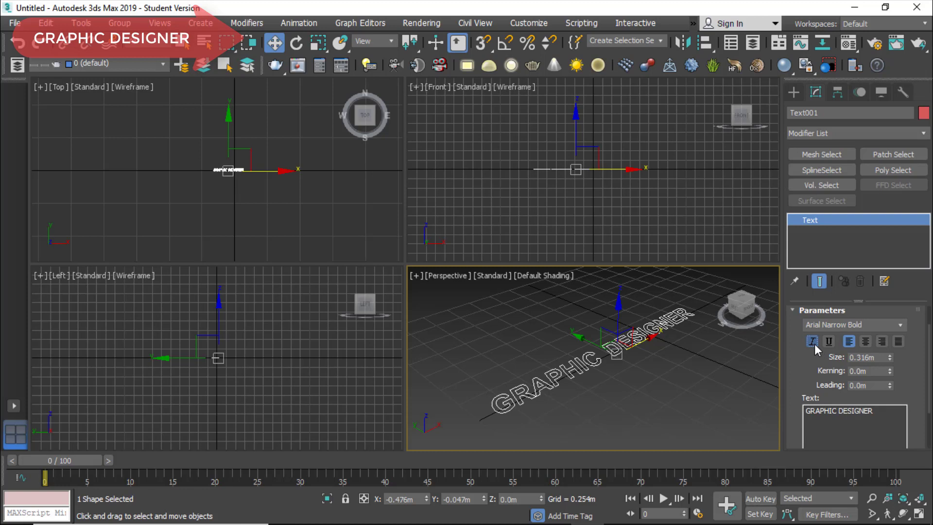
click(815, 343)
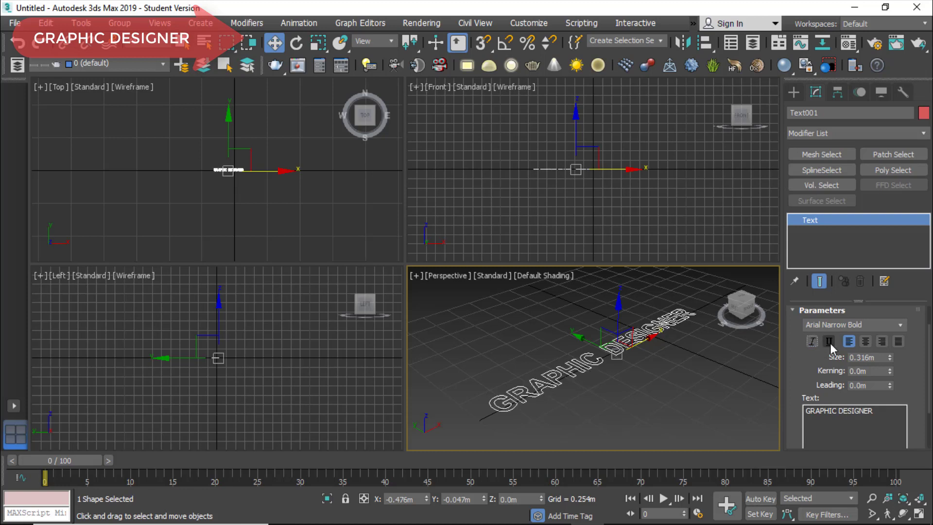
click(829, 342)
click(829, 341)
scroll(836, 347, down, 1)
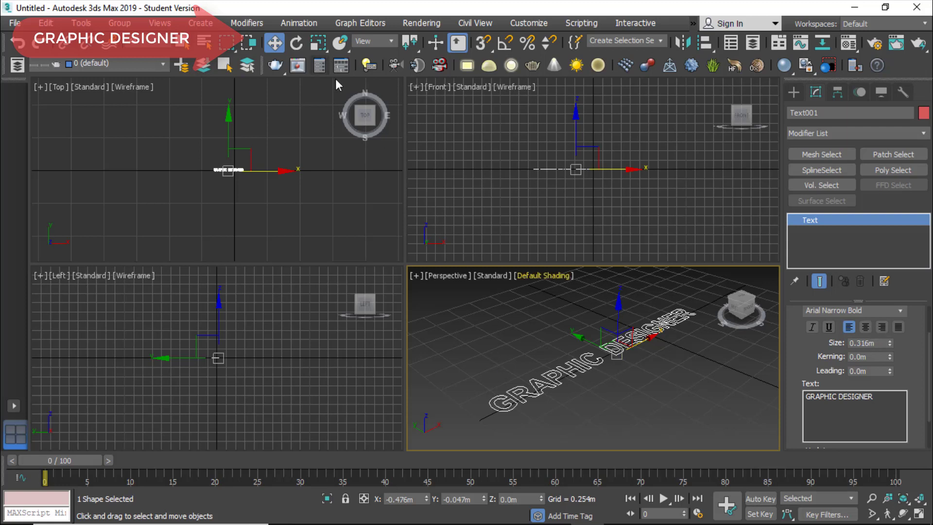
Stand the text upright by setting its absolute world X rotation to 90 degrees
right_click(298, 47)
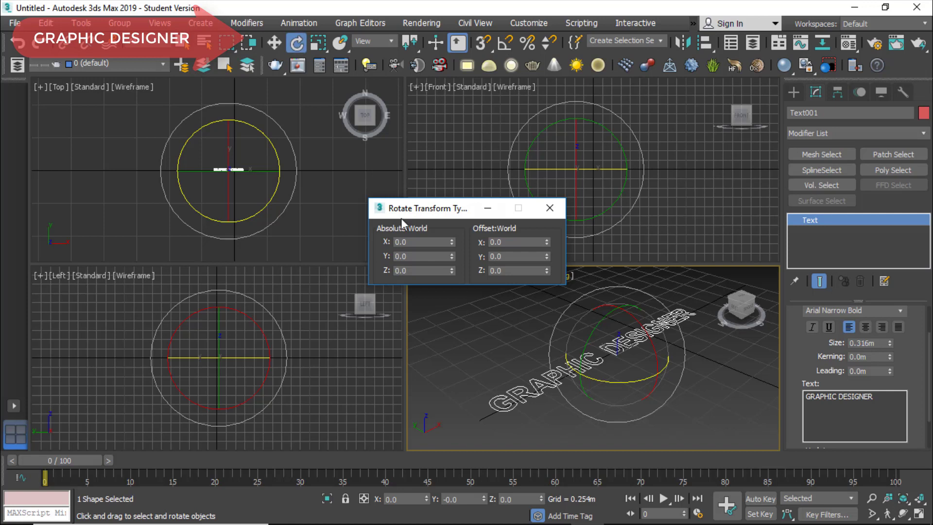
click(414, 241)
text(90)
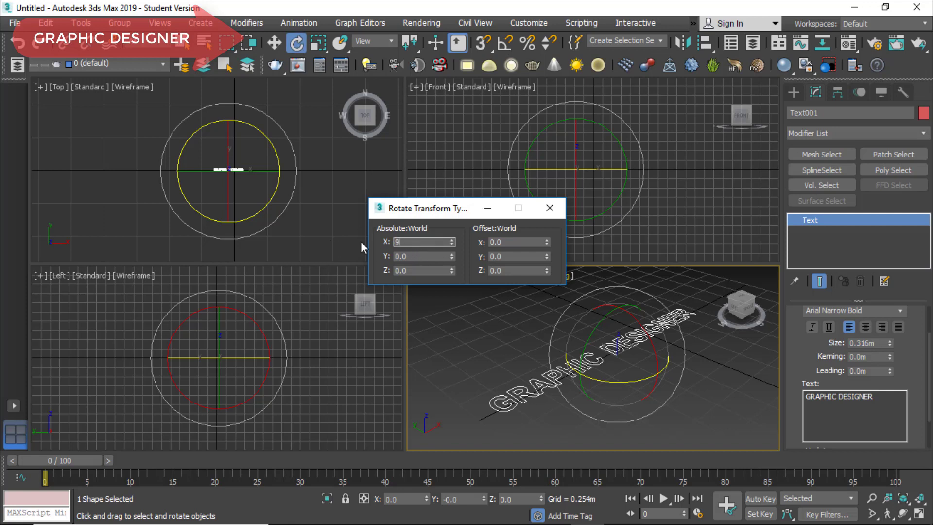
key(Return)
alt+middle_drag(620, 376, 625, 378)
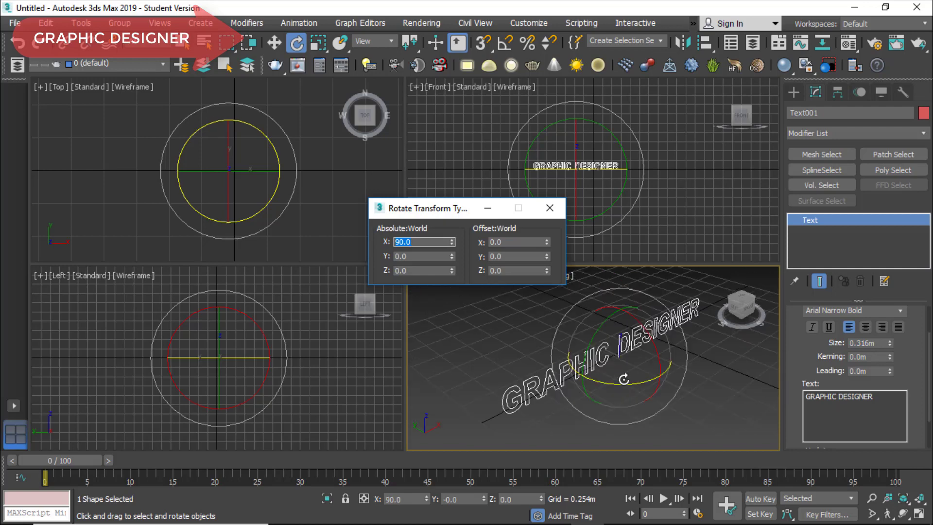
click(554, 208)
Set the text's kerning to 0.005 m and its leading to 0.0 m
scroll(646, 386, up, 3)
scroll(647, 386, down, 5)
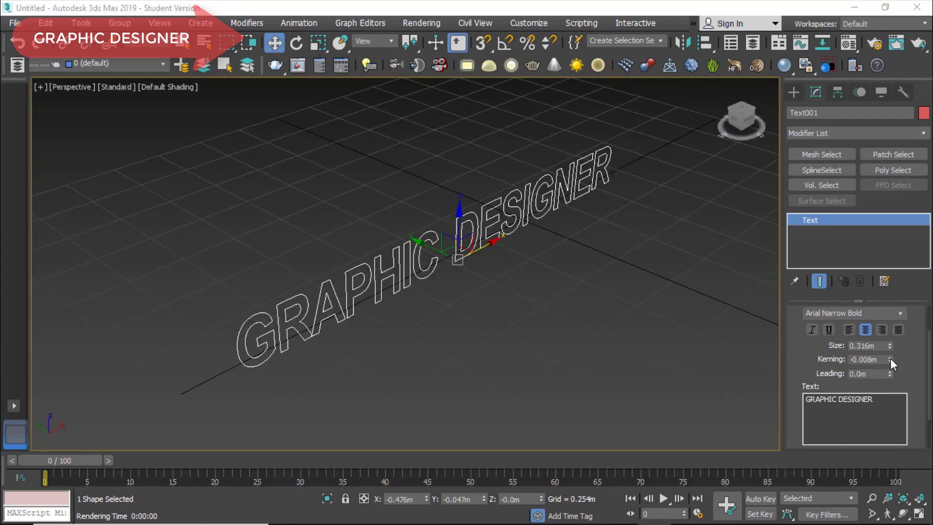
mouse_move(891, 360)
mouse_down()
mouse_move(893, 183)
mouse_move(918, 376)
mouse_move(909, 250)
mouse_move(911, 316)
mouse_move(894, 377)
mouse_up()
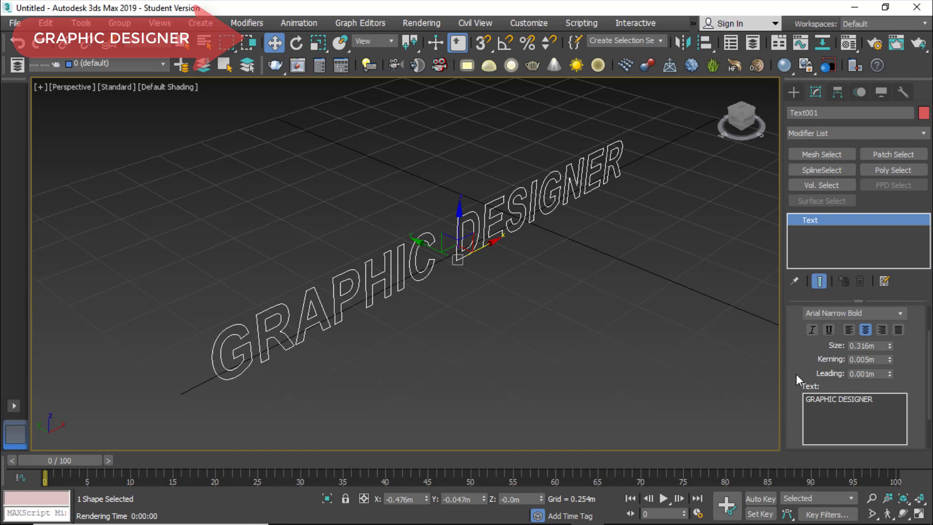
click(890, 371)
double_click(881, 374)
text(0.0)
key(Return)
Enable viewport rendering for the text spline so its outlines display as thick radial tubes
scroll(801, 344, up, 2)
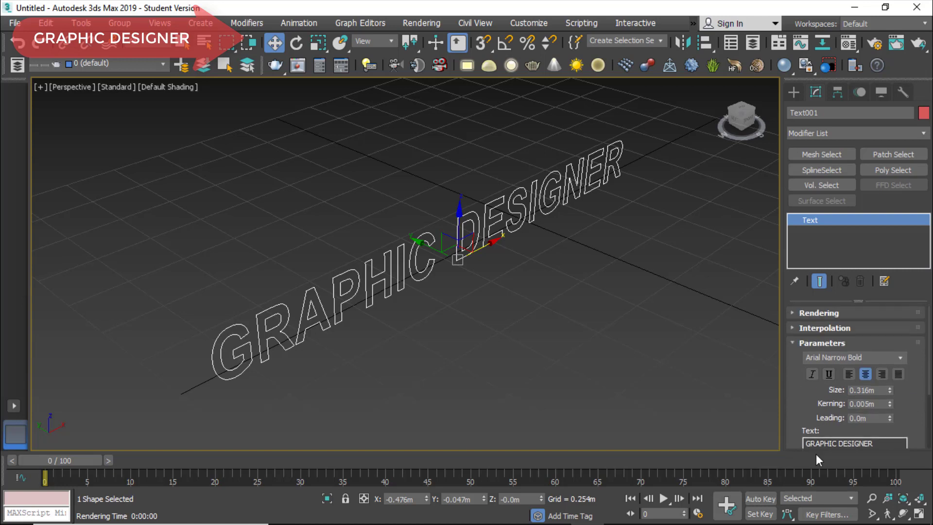
click(804, 312)
scroll(803, 322, down, 5)
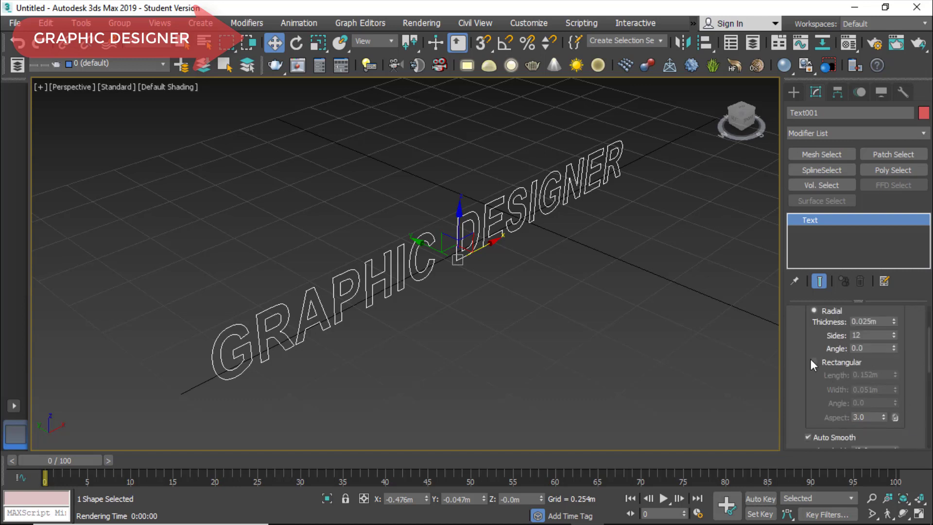
scroll(809, 342, up, 4)
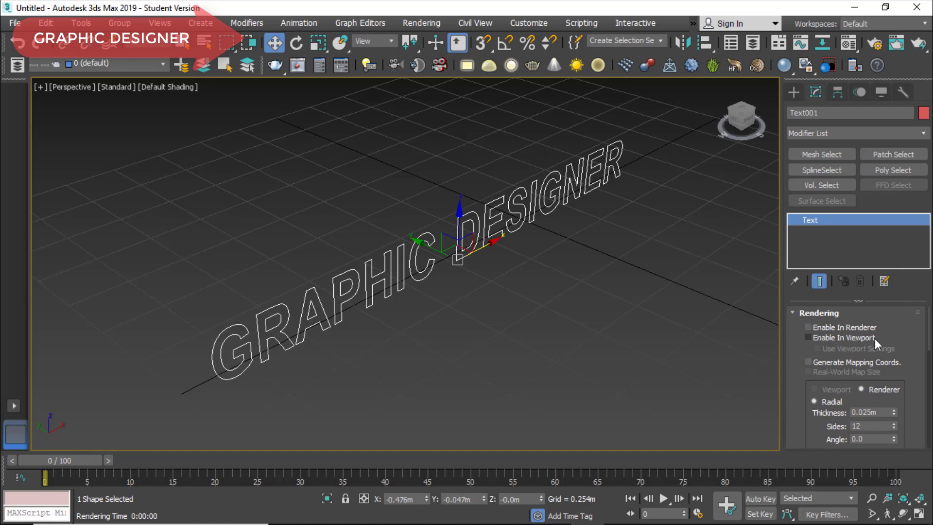
click(809, 338)
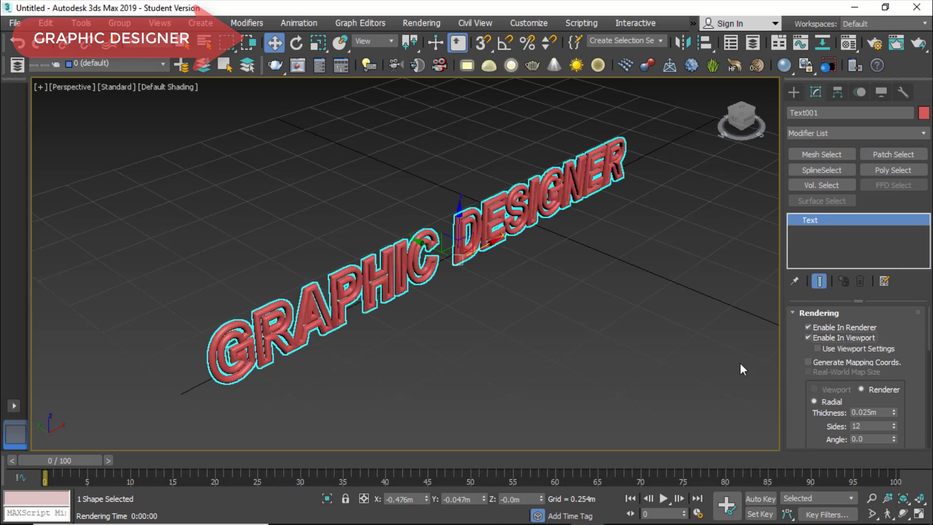
scroll(863, 365, down, 3)
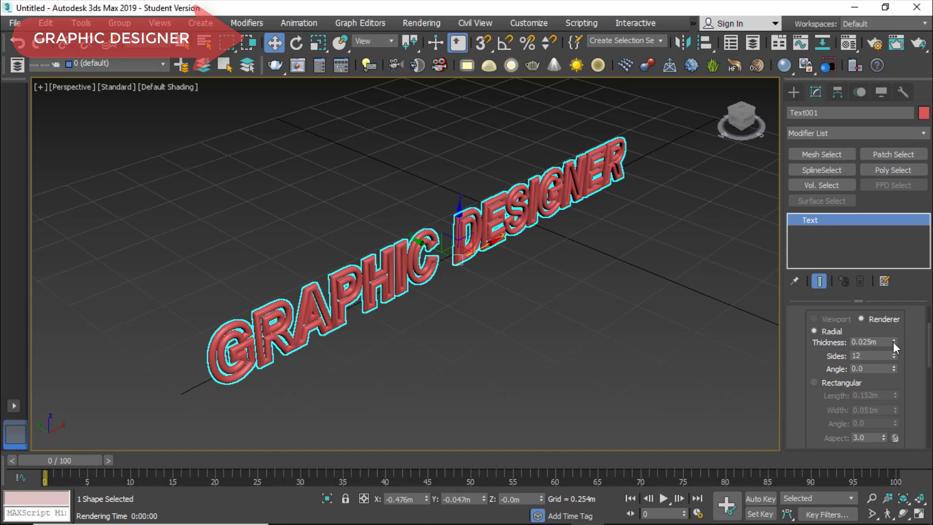
Try a 0.063 m radial thickness on the text outlines, then reduce it to 0.026 m
drag(895, 338, 886, 237)
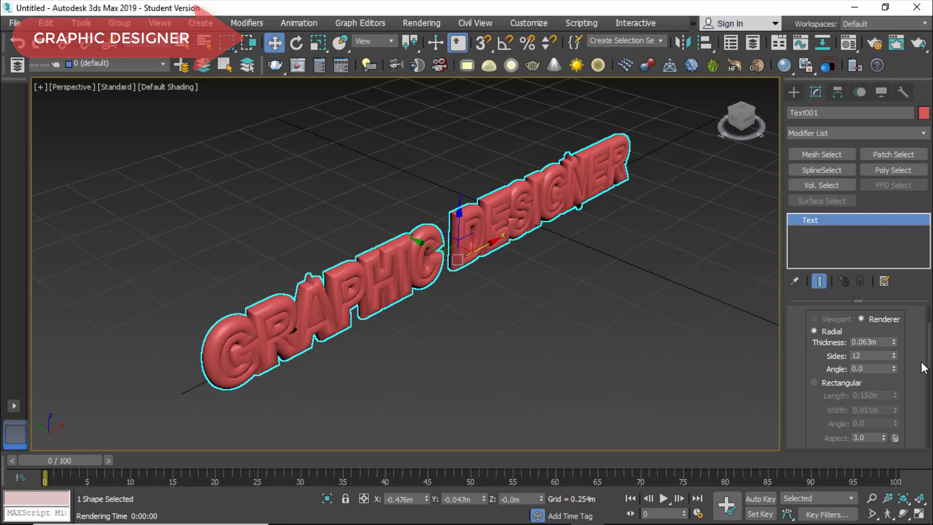
mouse_move(895, 342)
mouse_down()
mouse_move(902, 372)
mouse_move(896, 352)
mouse_move(897, 359)
mouse_up()
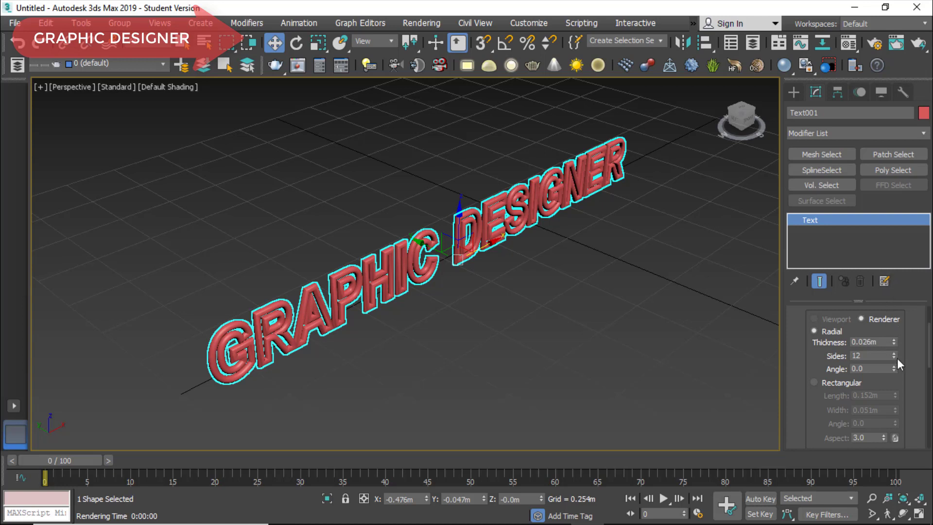
double_click(875, 343)
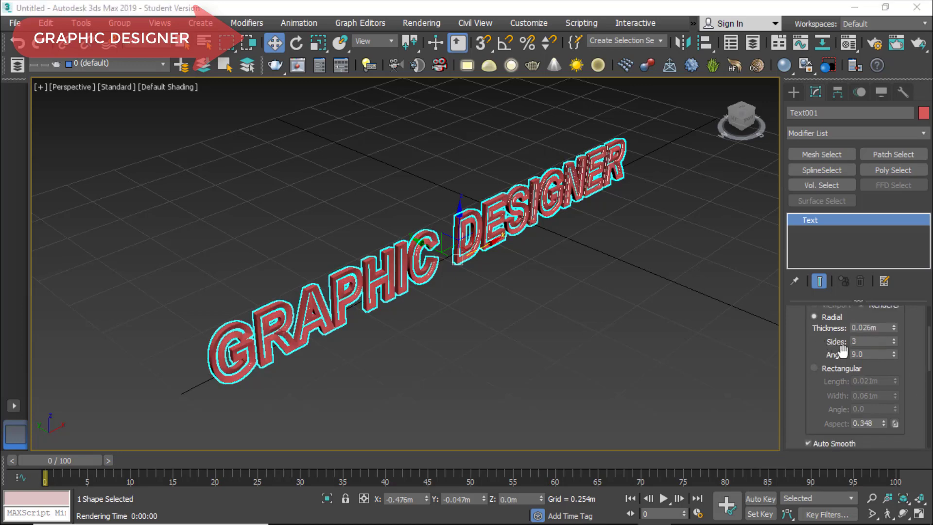
Display the viewport in wireframe and set the text's radial sides to 10
click(171, 87)
click(233, 227)
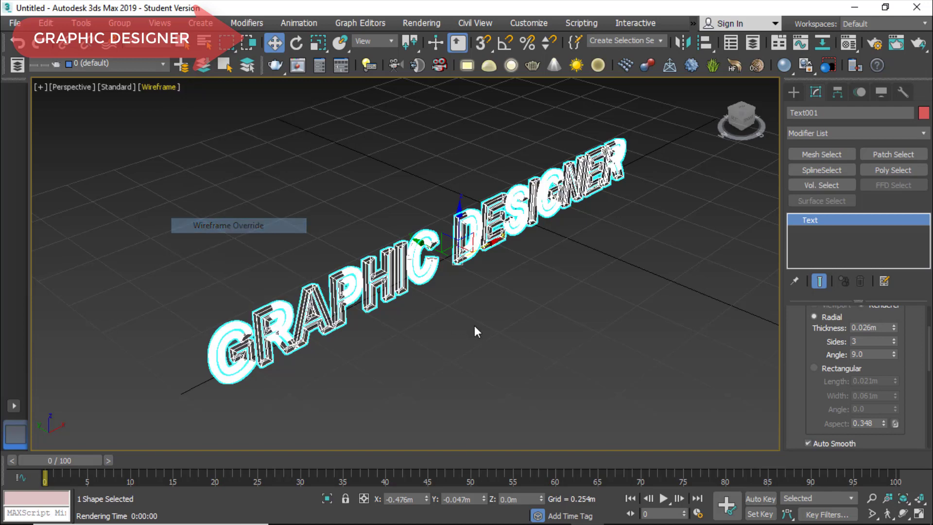
click(860, 343)
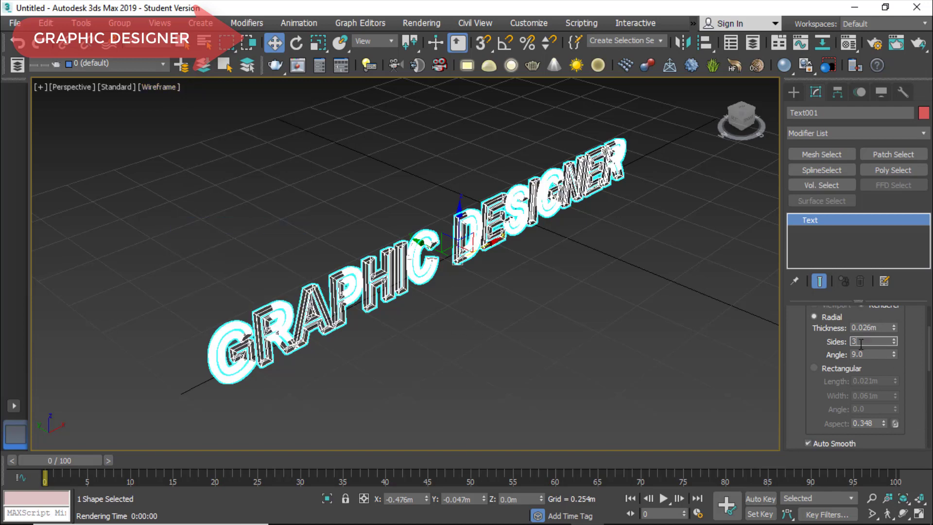
drag(861, 344, 829, 345)
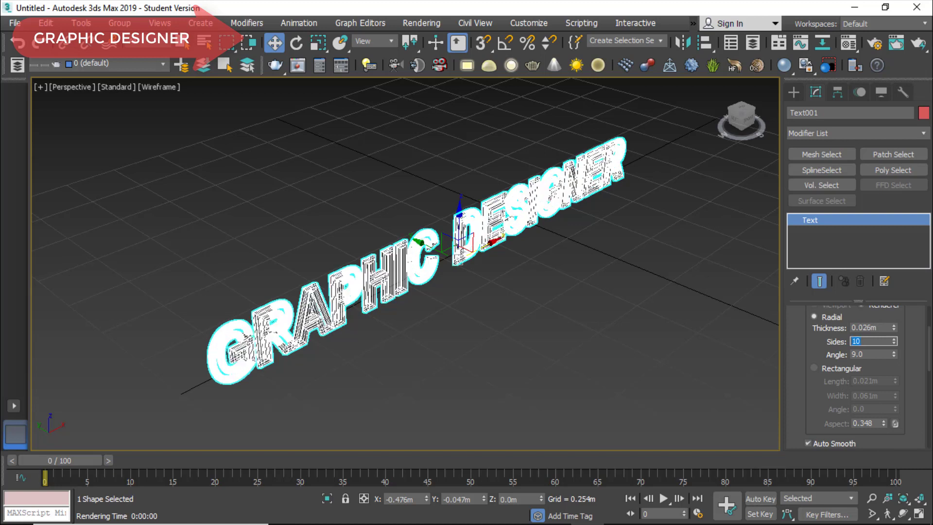
Orbit to view the text from its end and set its radial sides to 20
click(903, 514)
drag(305, 326, 327, 317)
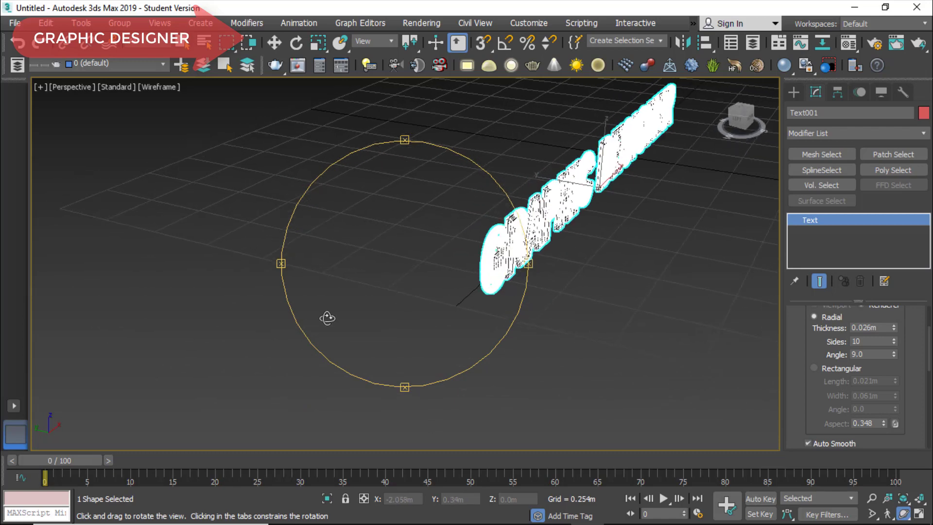
double_click(865, 342)
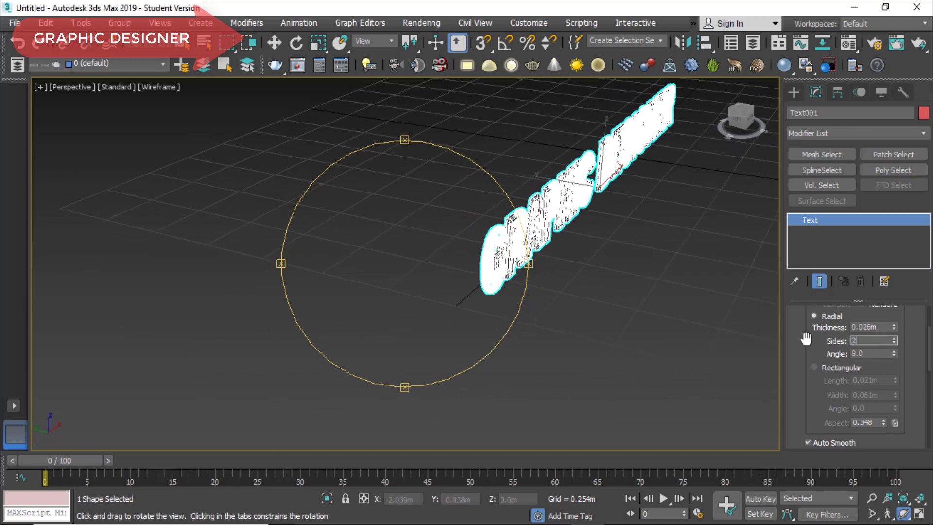
key(Return)
drag(657, 204, 627, 290)
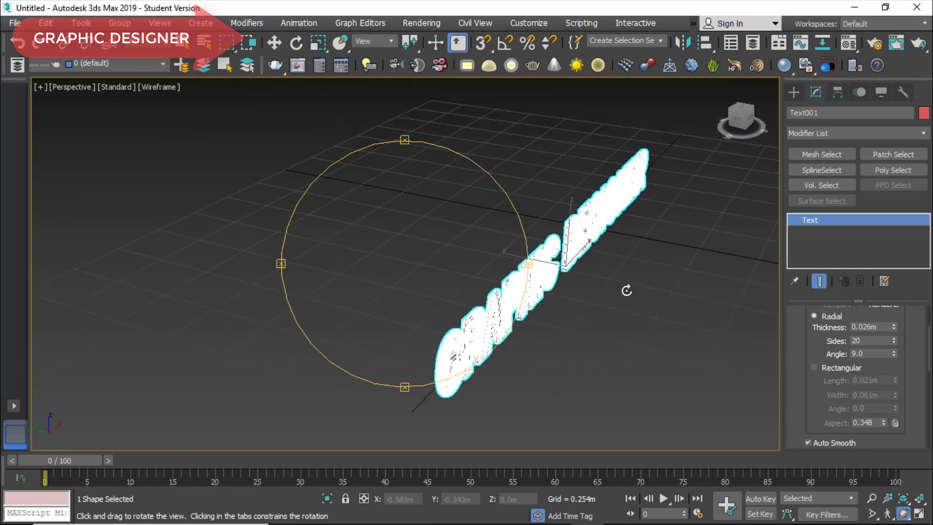
Set the text outline's radial sides to 3
double_click(887, 342)
text(3)
key(Return)
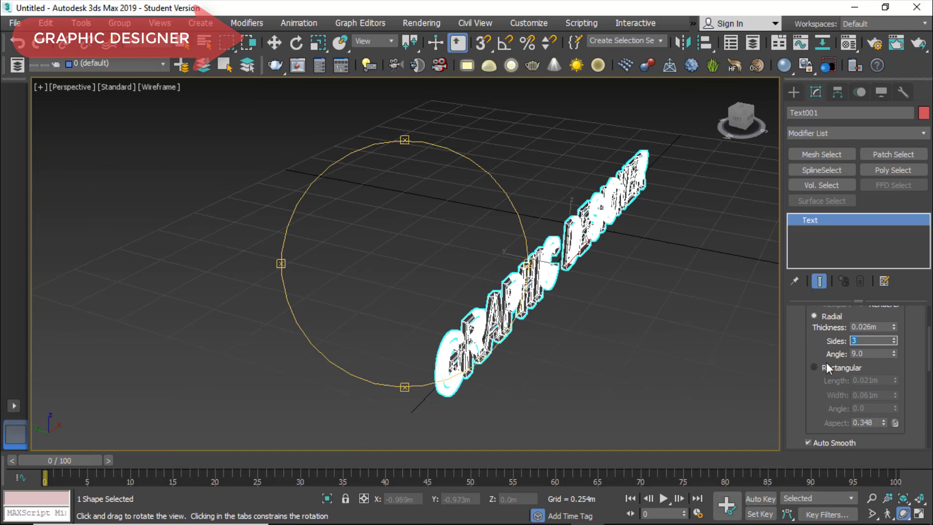
Try radial cross-section angles of 45 and 180 degrees on the text outlines
double_click(866, 354)
key(Return)
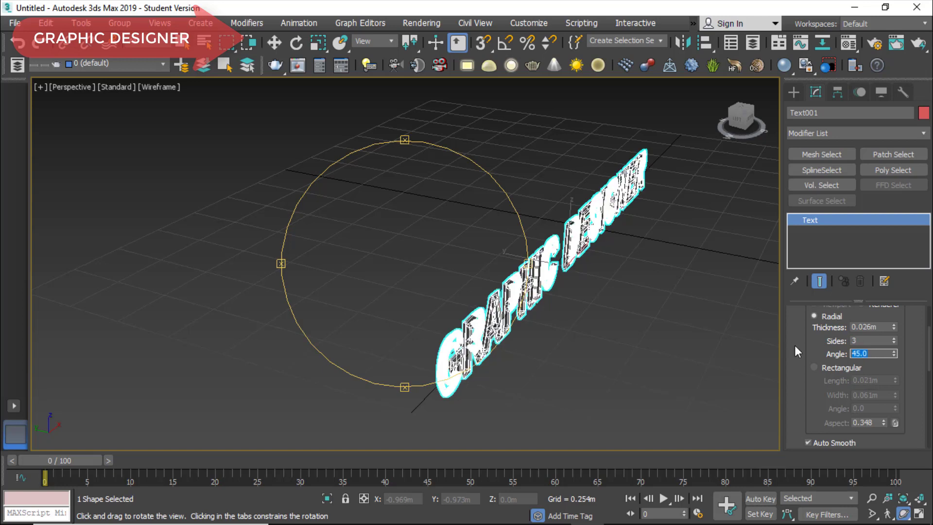
text(180)
key(Return)
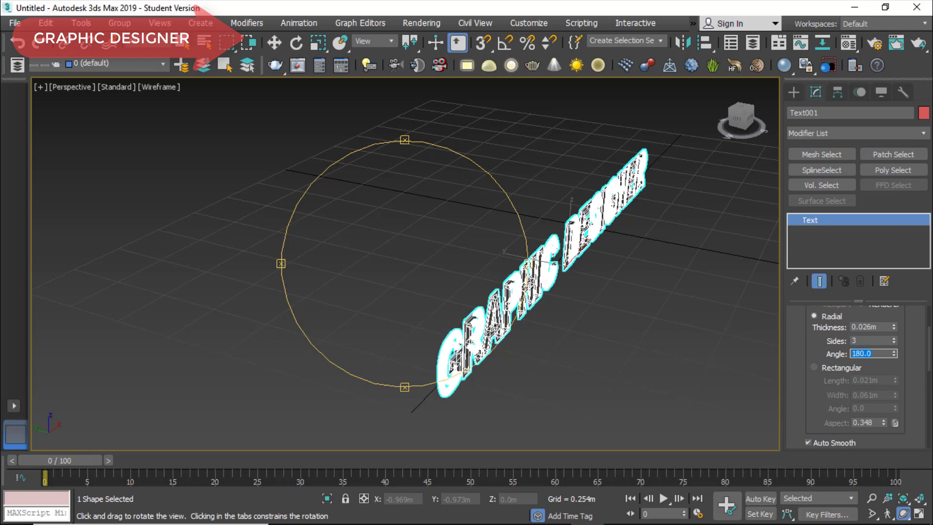
Return the viewport to Default Shading and set the text's radial angle to 5 degrees
click(166, 87)
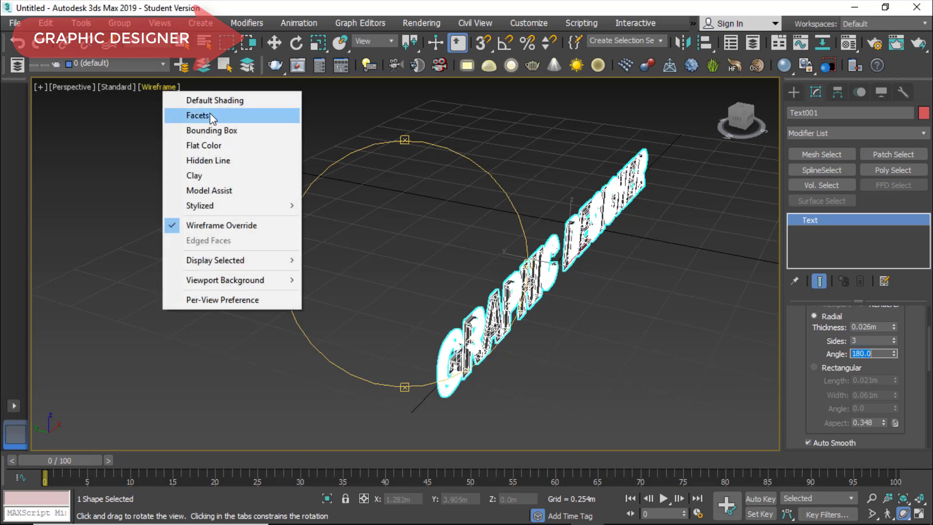
click(216, 100)
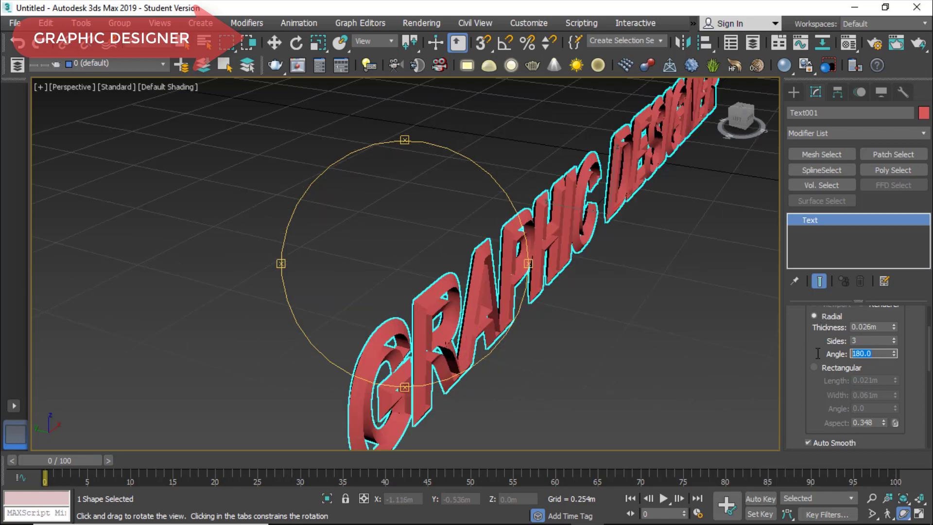
text(5)
key(Return)
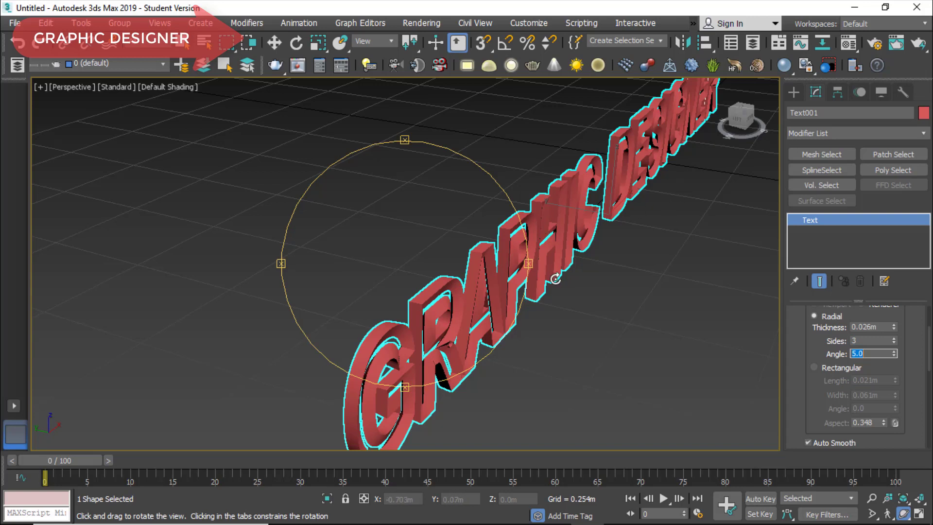
Switch the text outlines to a rectangular cross-section with length 0.017 m and width 0.044 m
click(274, 43)
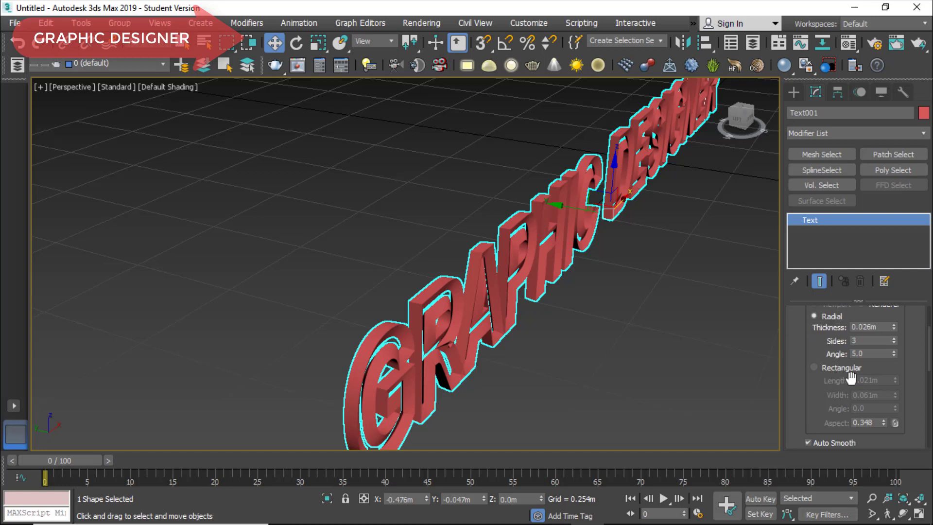
click(814, 365)
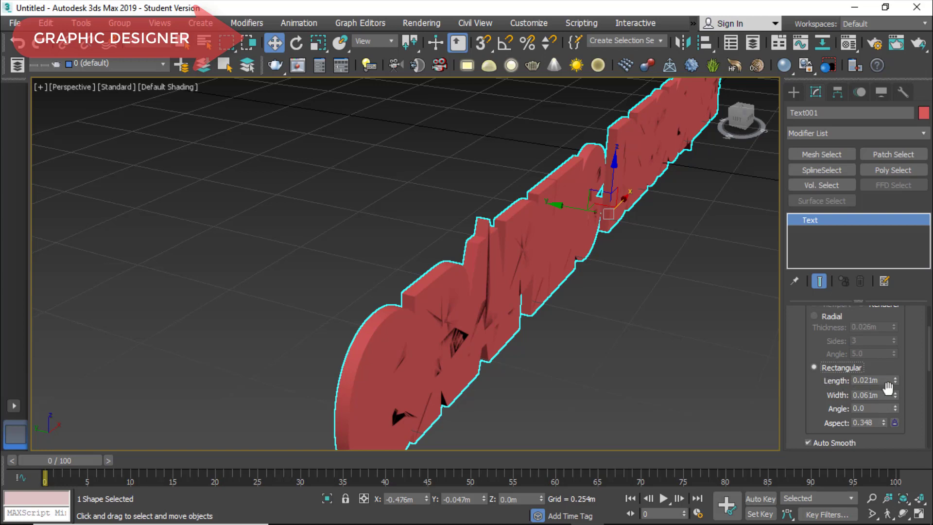
drag(897, 386, 902, 412)
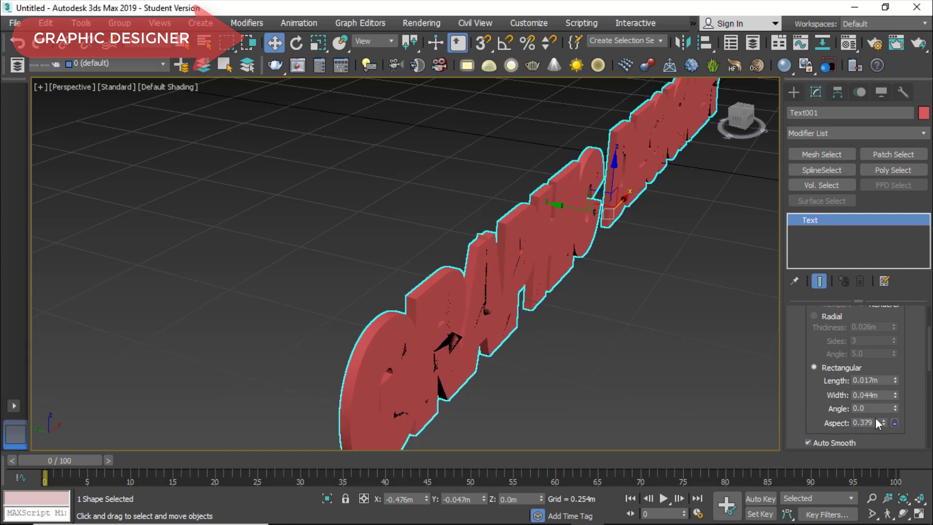
Raise the text's Auto Smooth threshold to about 72.172
drag(865, 436, 850, 327)
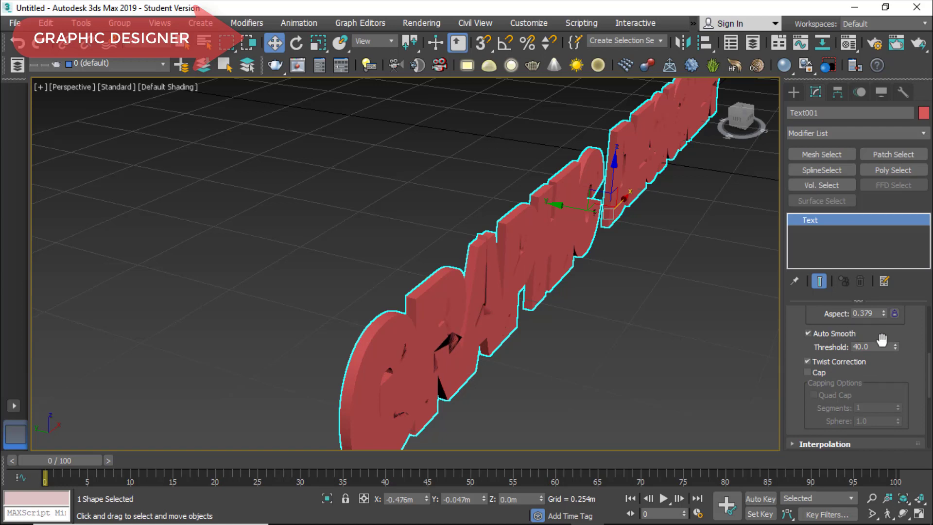
scroll(882, 340, down, 5)
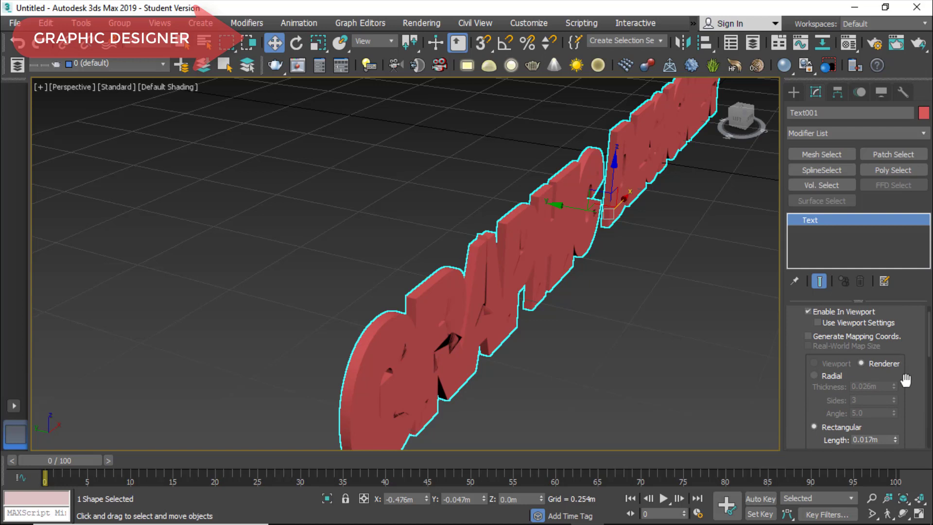
scroll(905, 380, down, 2)
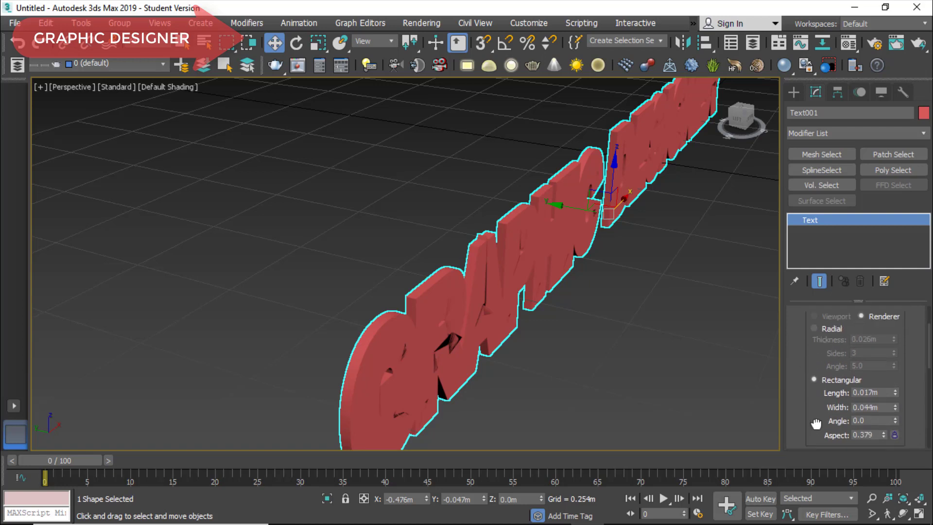
scroll(816, 408, up, 3)
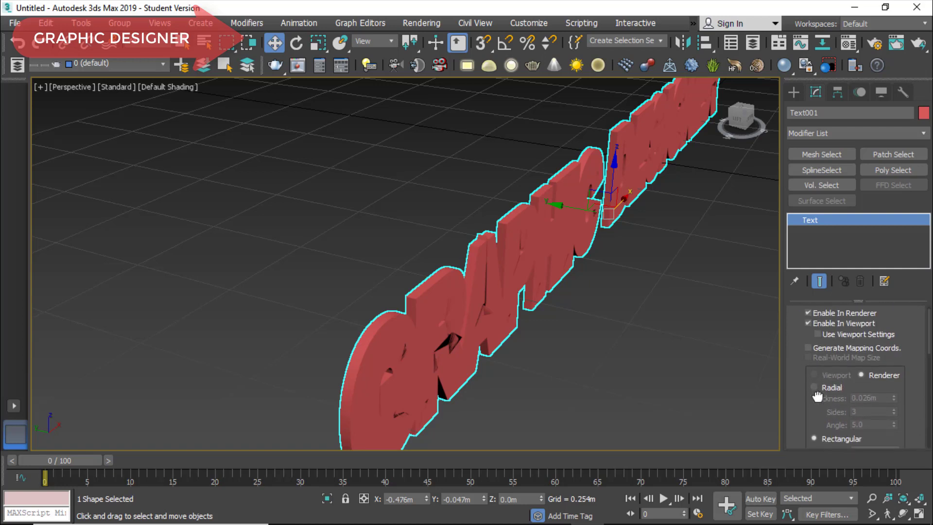
scroll(817, 396, down, 4)
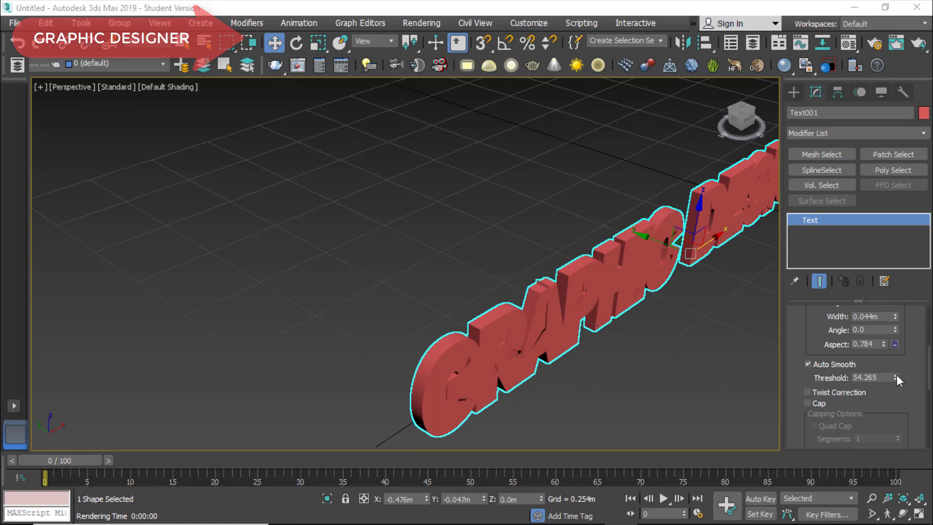
drag(896, 374, 902, 352)
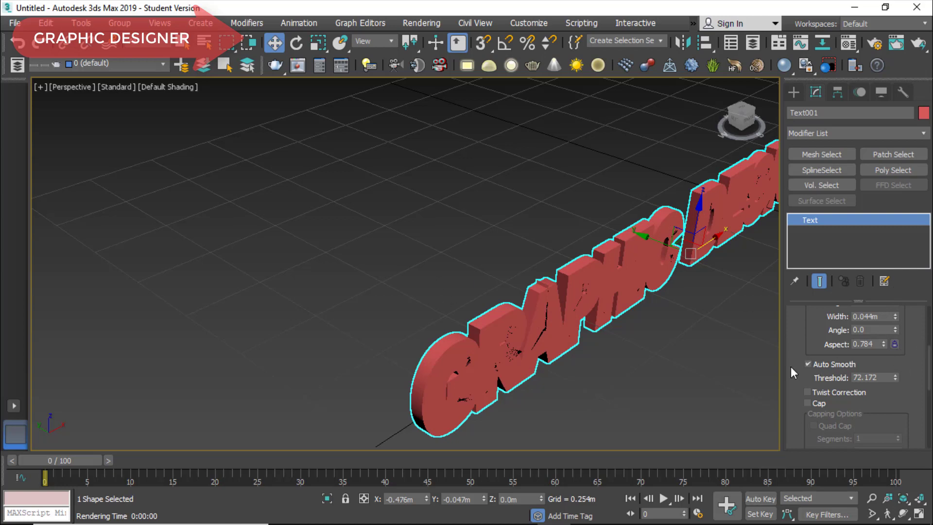
Switch the text's rendered cross-section from rectangular back to radial
scroll(794, 355, up, 6)
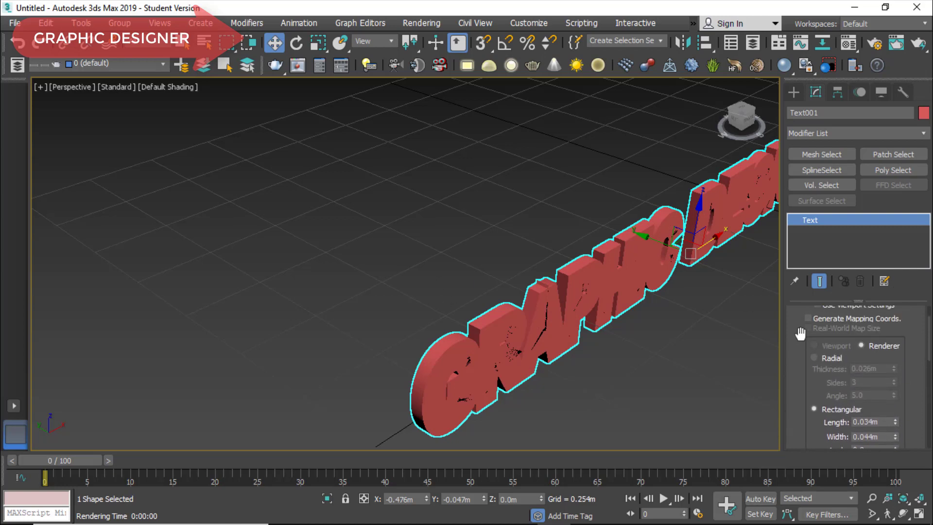
scroll(800, 333, up, 3)
scroll(794, 340, down, 2)
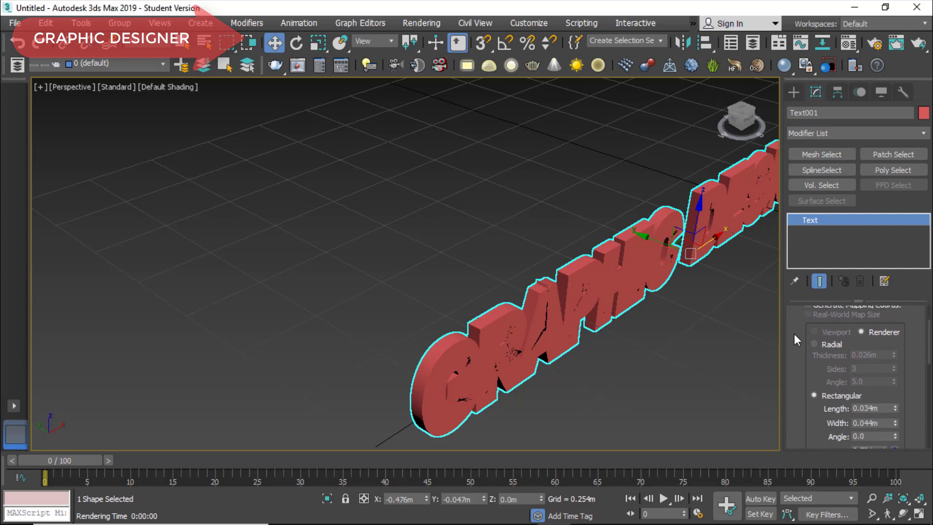
click(814, 345)
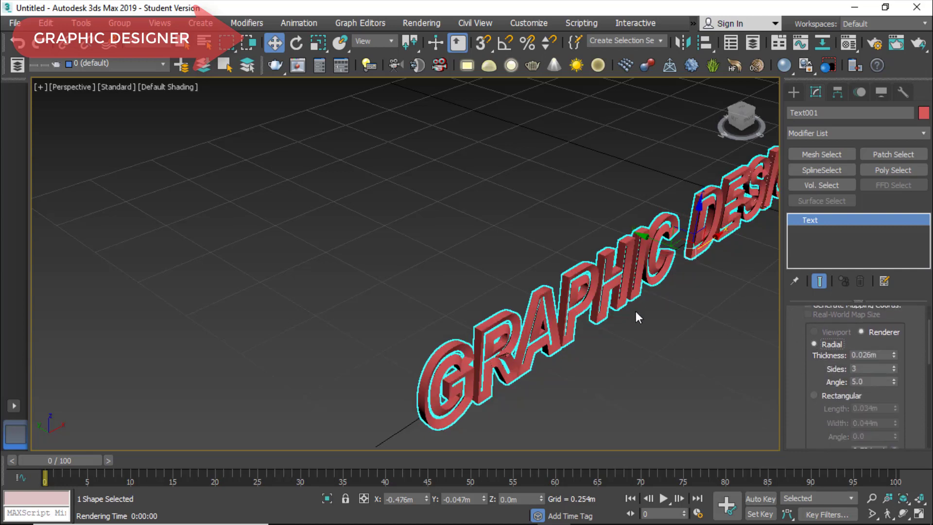
Toggle Use Viewport Settings on and off to compare the text's outlines up close, leaving the option enabled
scroll(807, 347, up, 2)
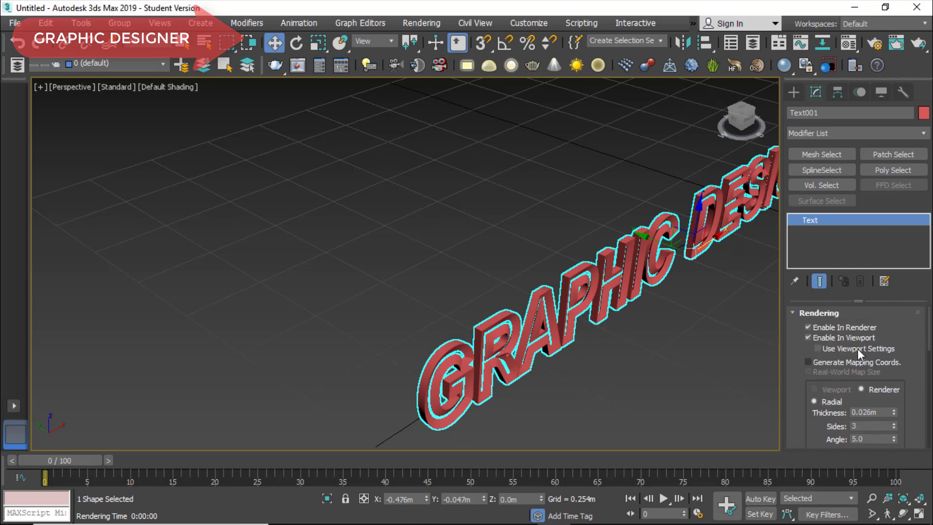
click(818, 348)
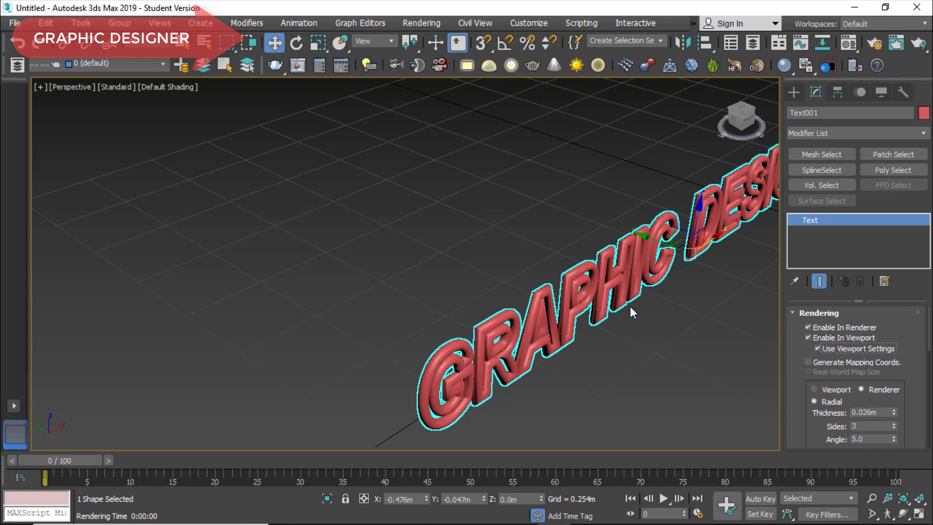
click(817, 348)
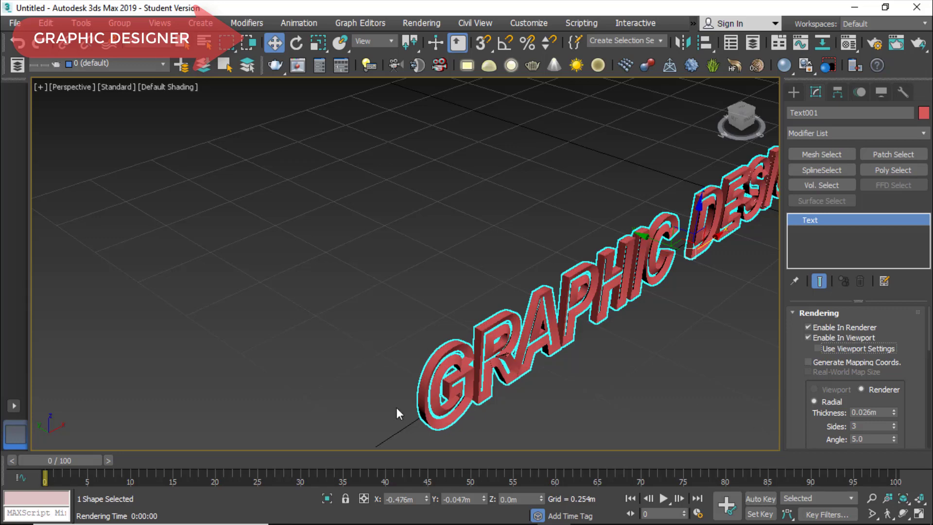
scroll(453, 313, up, 6)
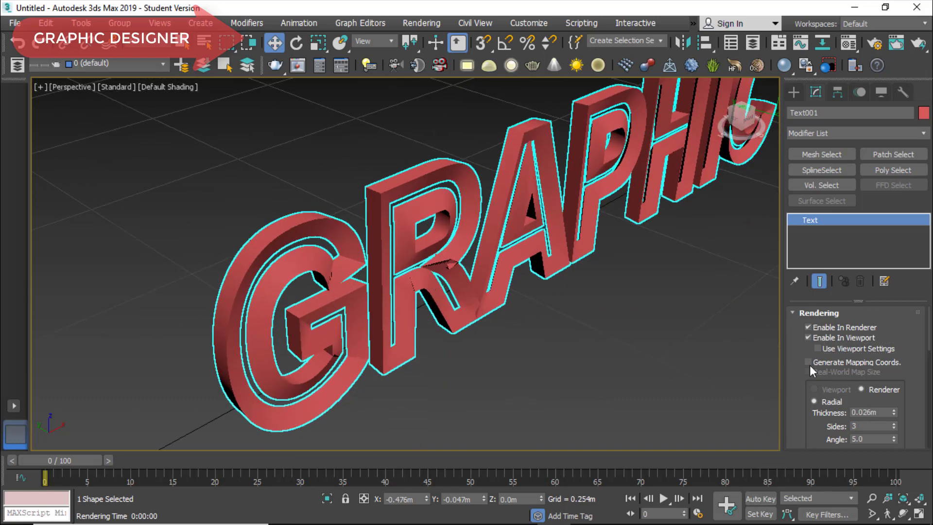
click(820, 347)
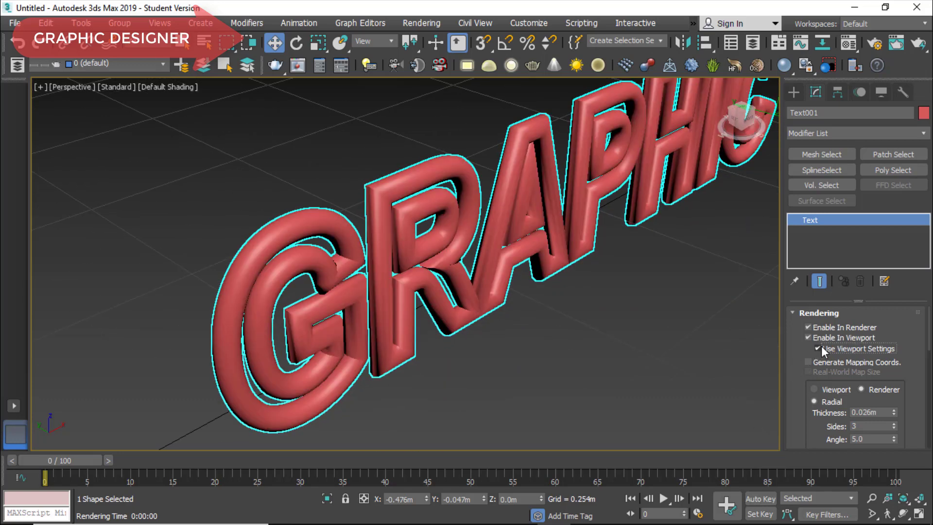
Render the perspective view of the text to check its outlines, then close the rendered frame
click(897, 44)
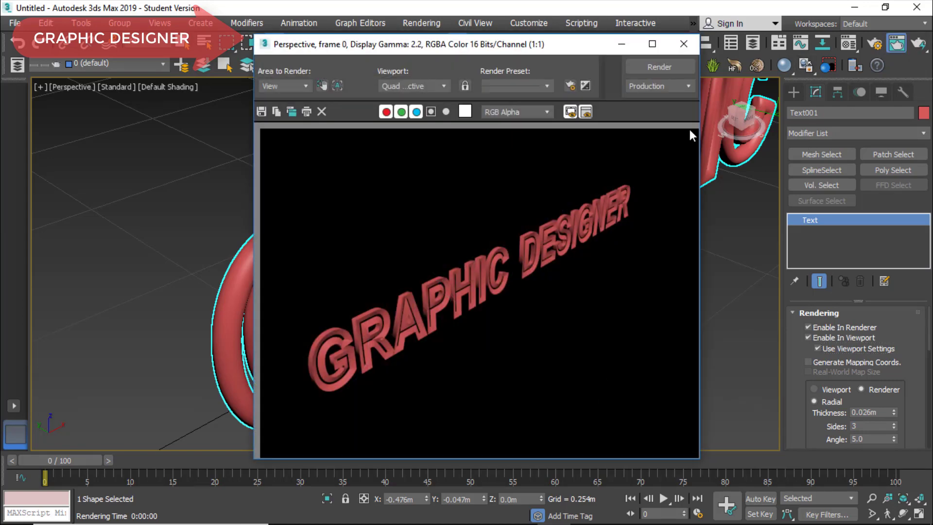
click(661, 66)
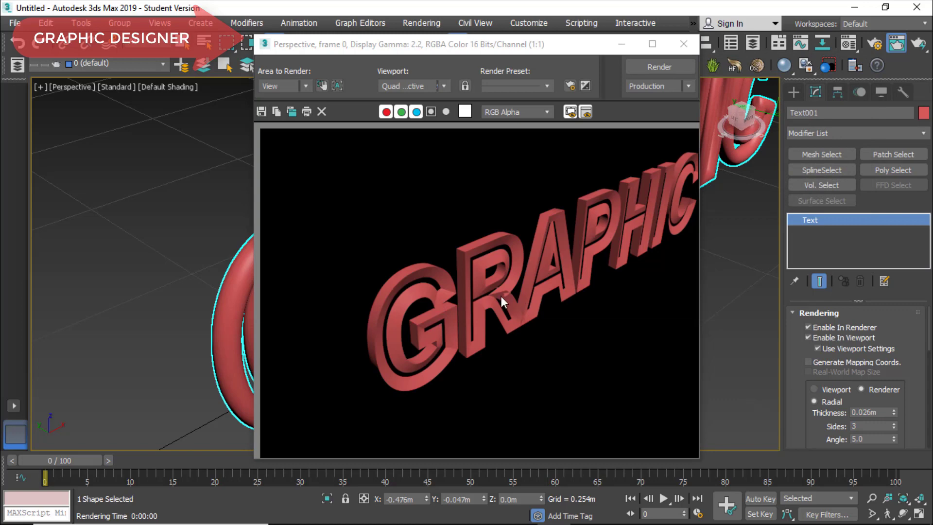
click(683, 44)
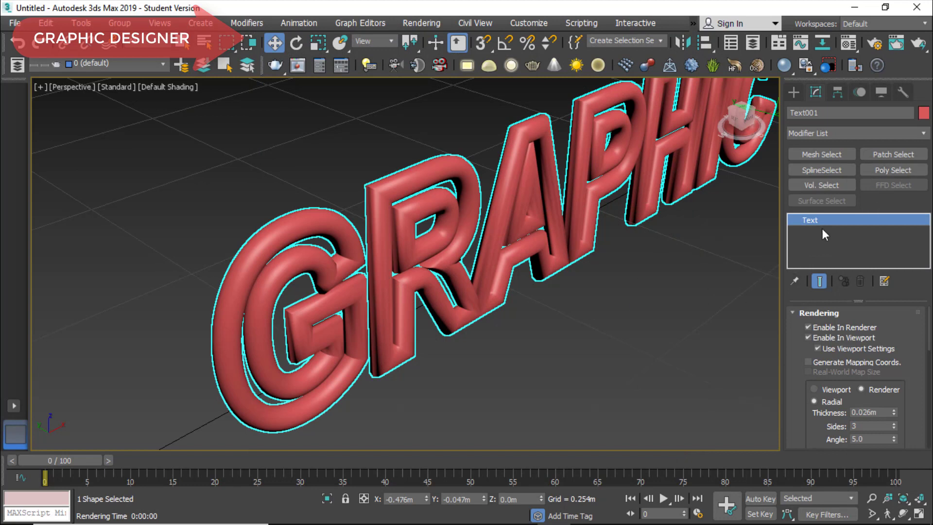
Start a TextPlus object and replace its default text with "AMAL DESIGNER"
click(793, 91)
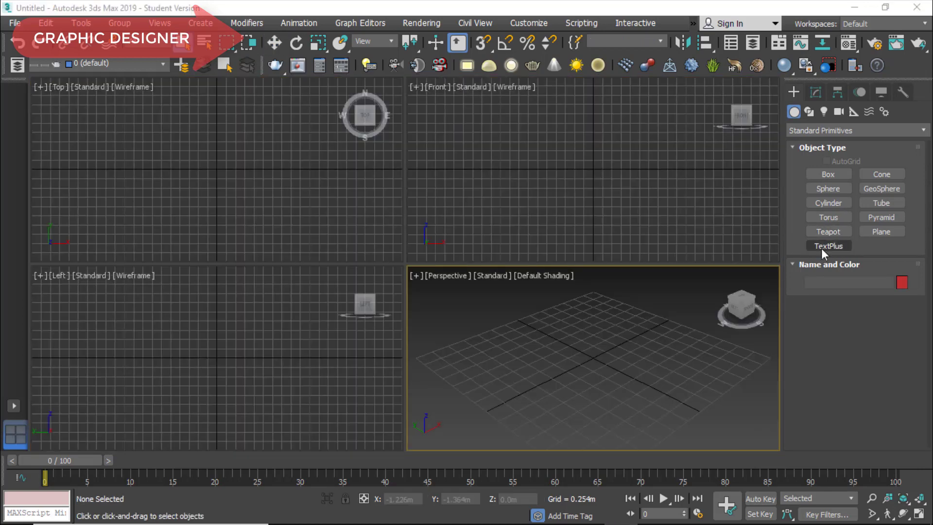
click(827, 245)
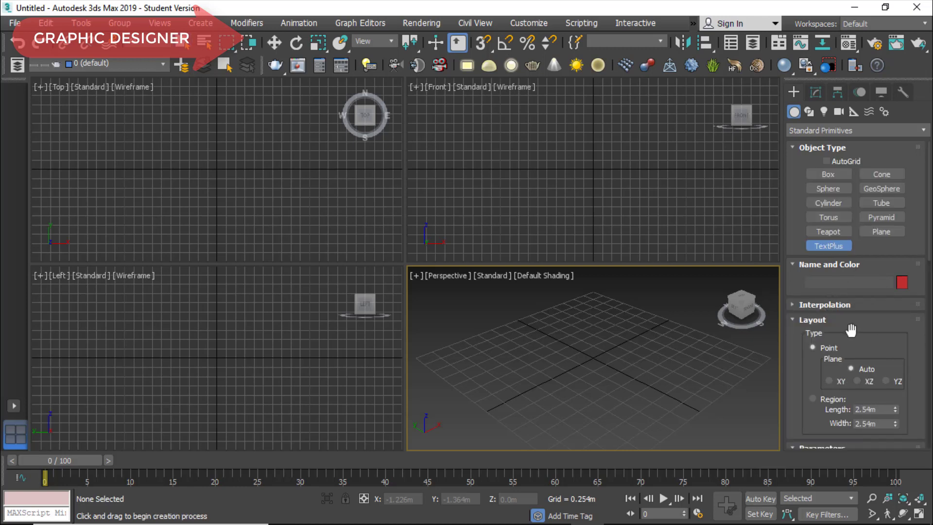
scroll(851, 330, down, 5)
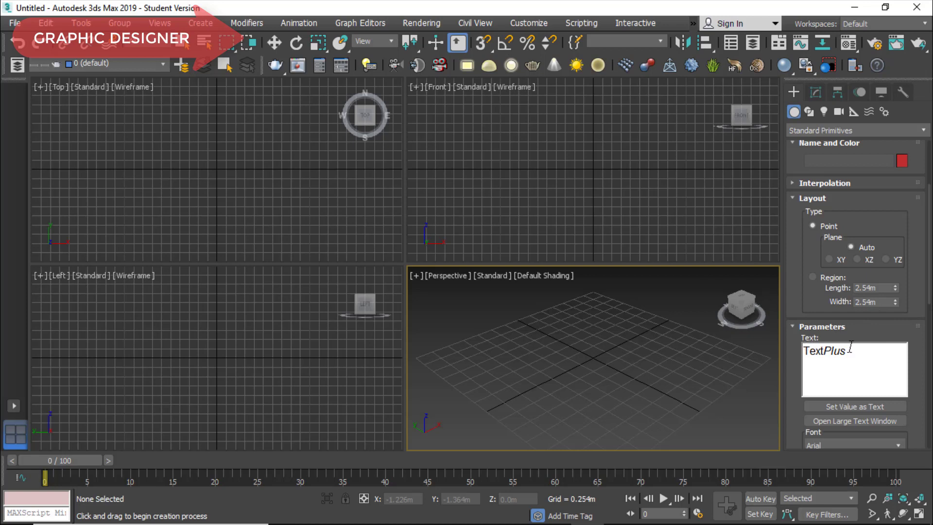
drag(851, 347, 787, 346)
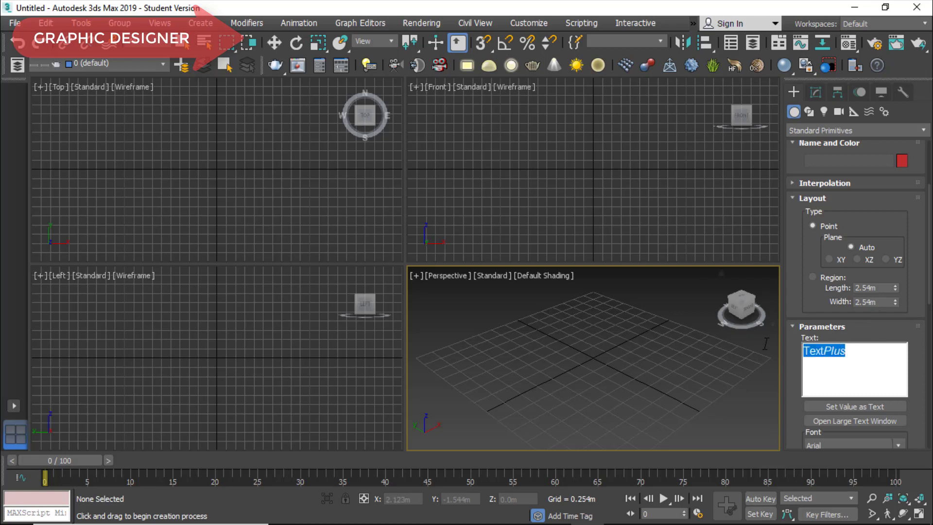
text(AMAL DESIGNER)
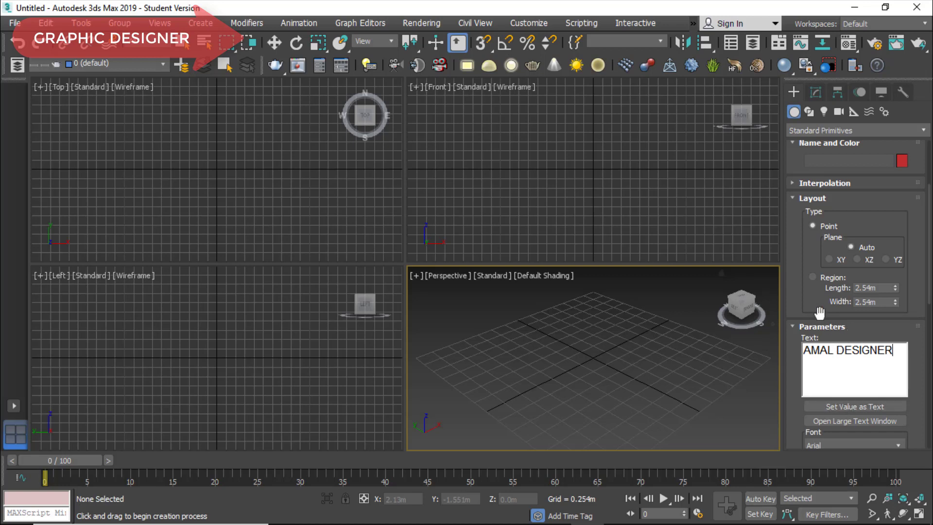
Format the whole "AMAL DESIGNER" text as bold, italic and underlined
drag(818, 314, 818, 196)
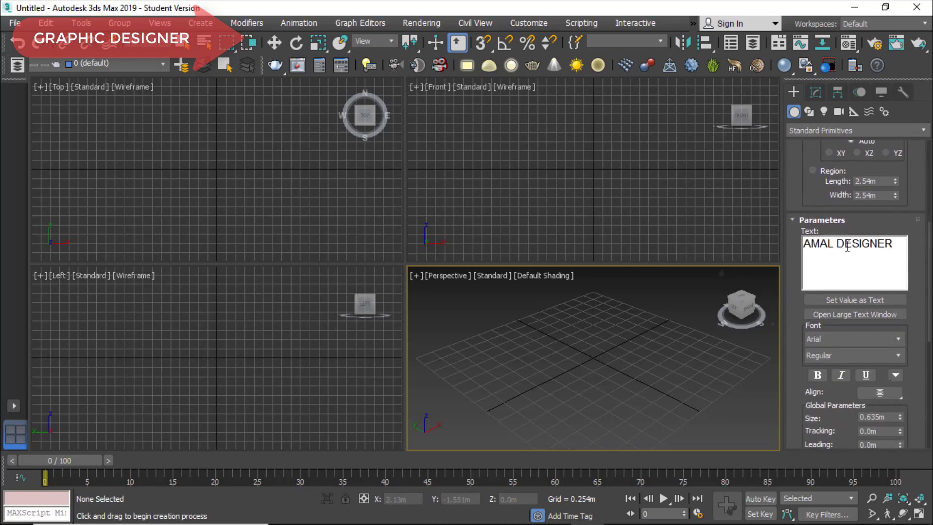
drag(852, 242, 804, 243)
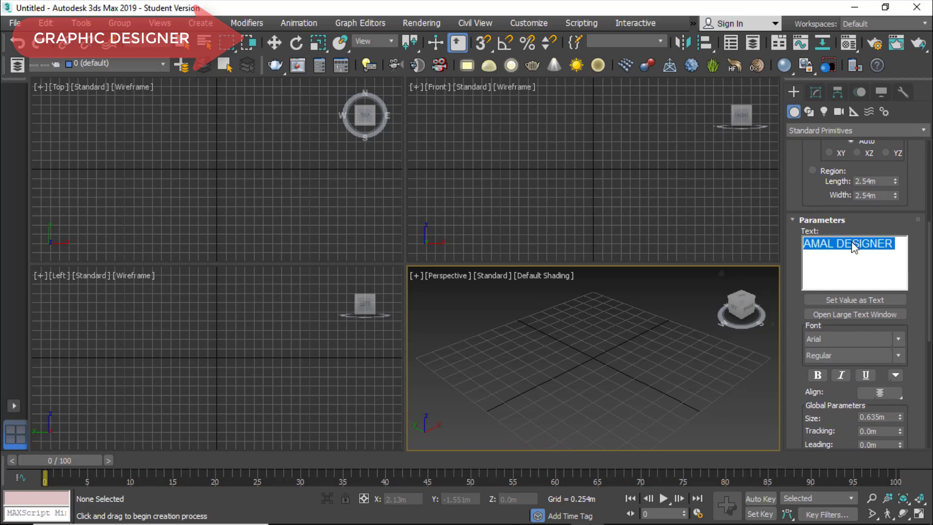
click(818, 375)
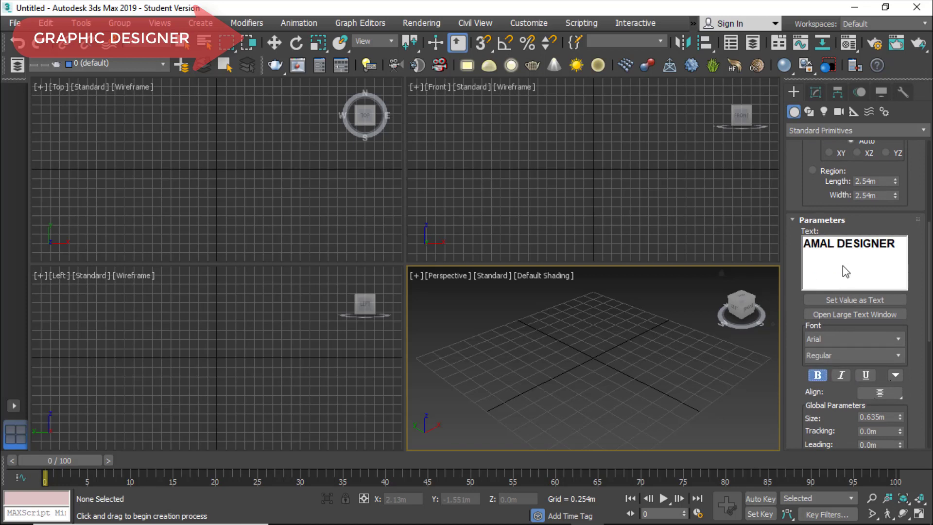
click(843, 374)
click(866, 376)
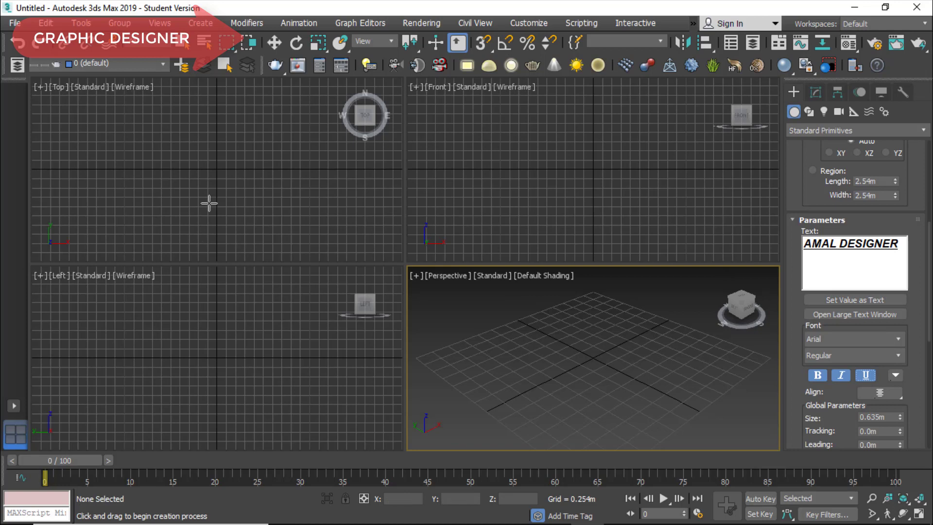
Place the TextPlus object in the Top viewport just above the grid centre and remove its underline
right_click(178, 150)
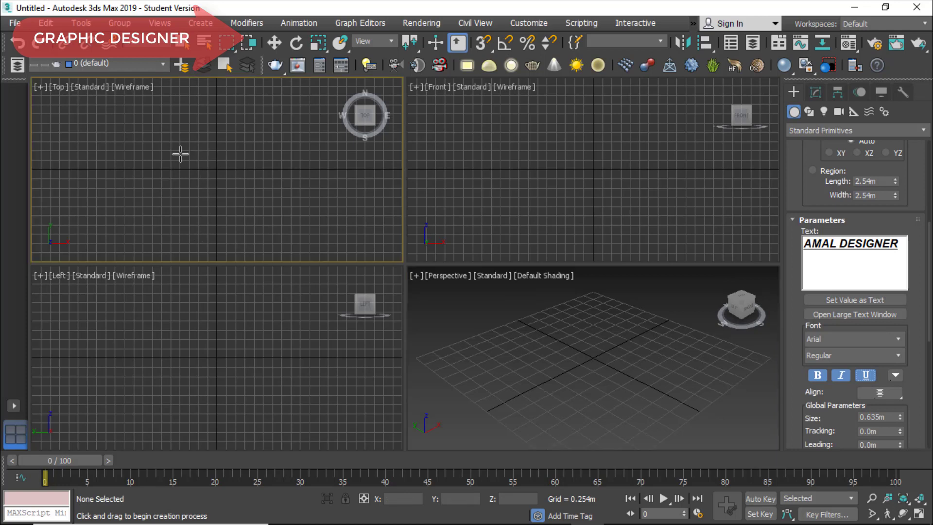
click(180, 154)
scroll(515, 378, down, 4)
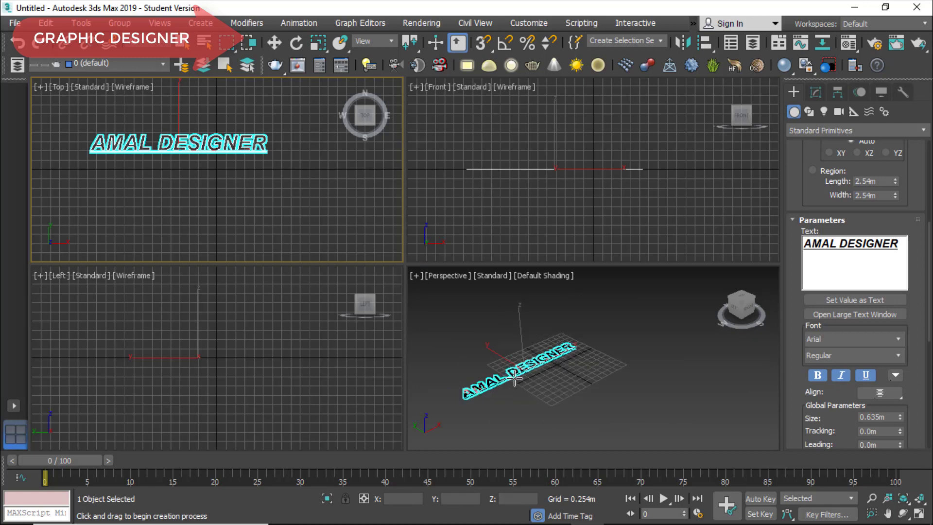
scroll(515, 379, up, 5)
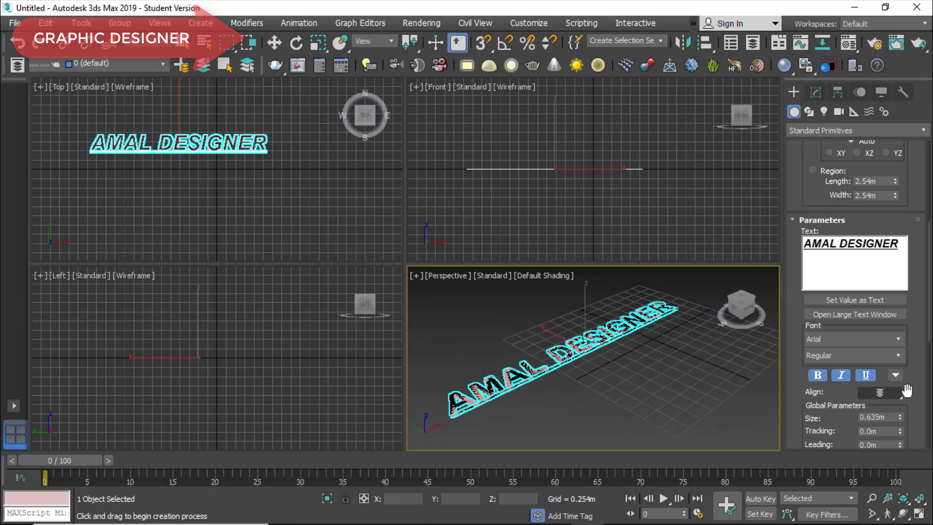
click(868, 375)
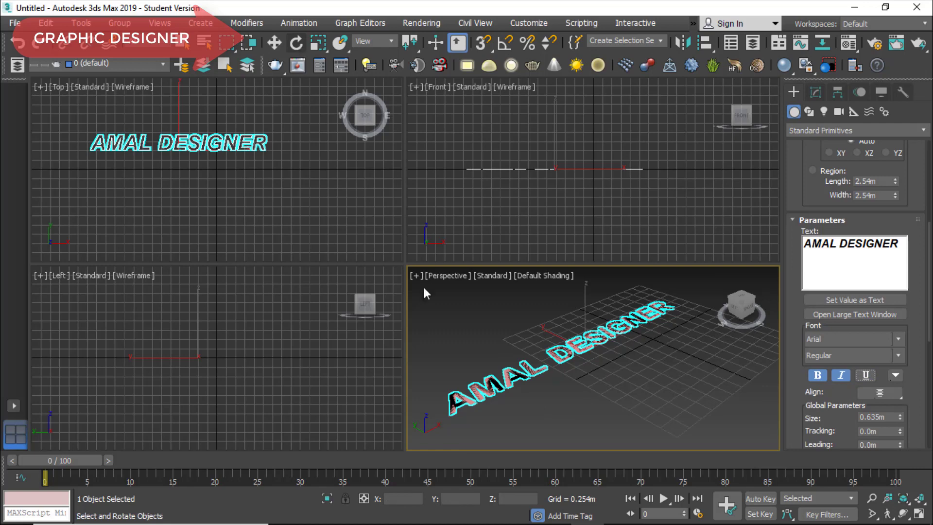
Stand the text upright by entering an absolute world rotation about the X axis
right_click(294, 44)
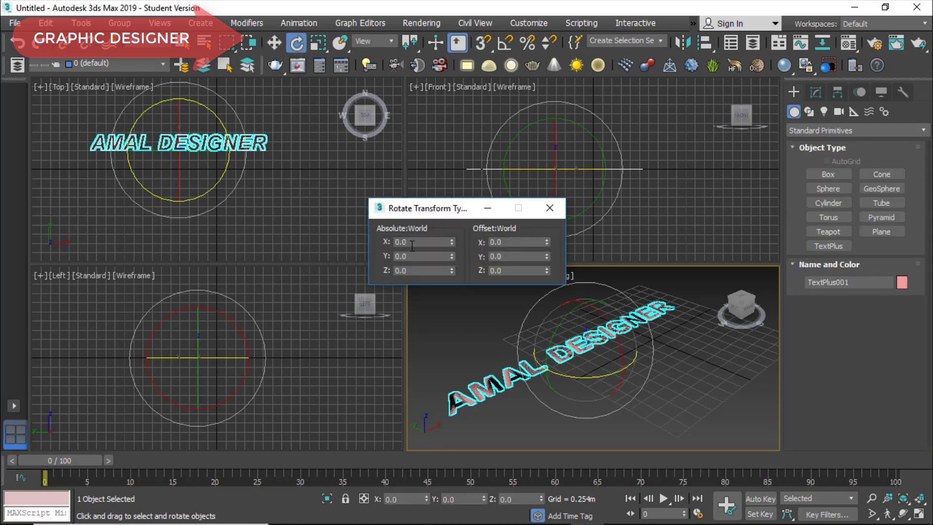
click(414, 244)
key(Return)
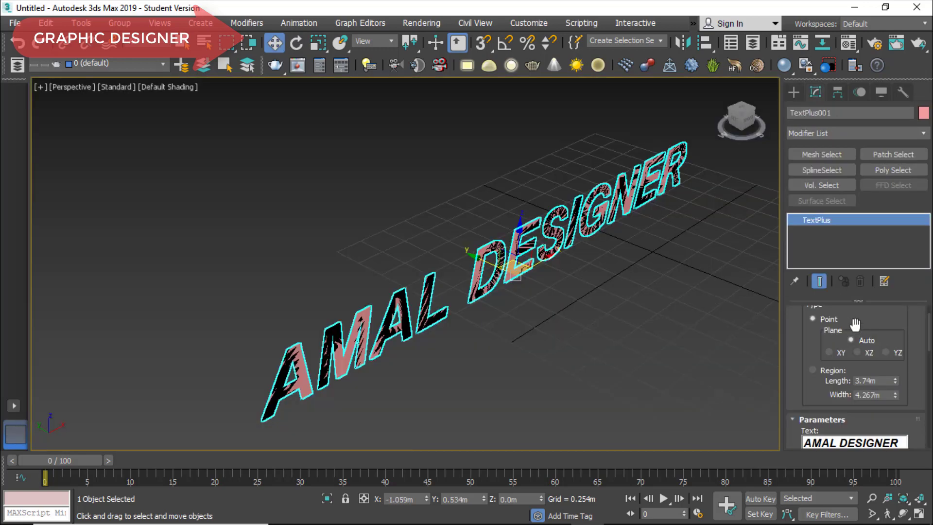
Switch the text's layout type from Point to Region, about 1.002 m long and 5.142 m wide, and inspect its frame
scroll(854, 328, up, 3)
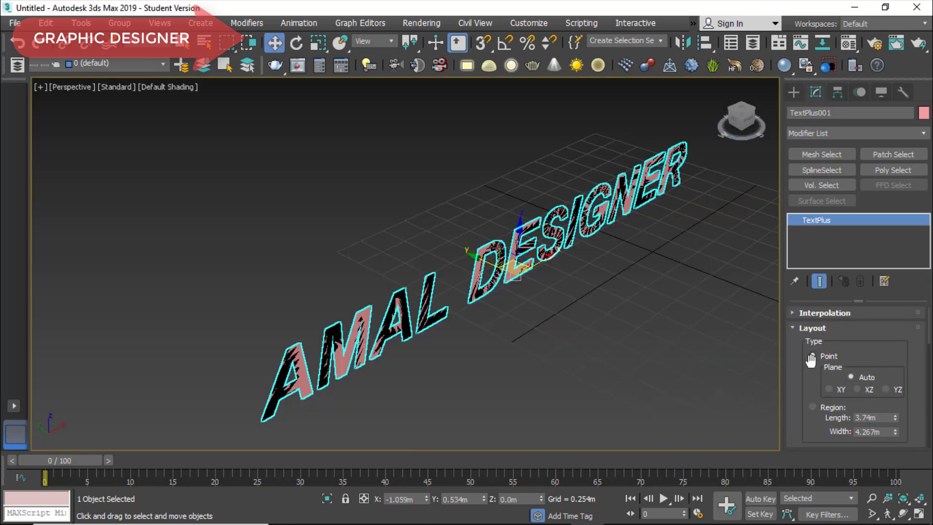
scroll(814, 379, down, 3)
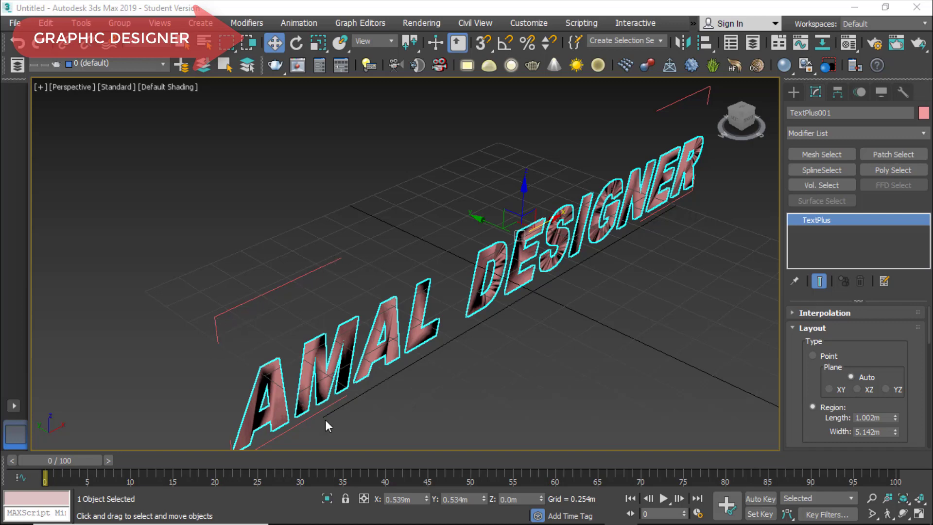
scroll(202, 307, up, 4)
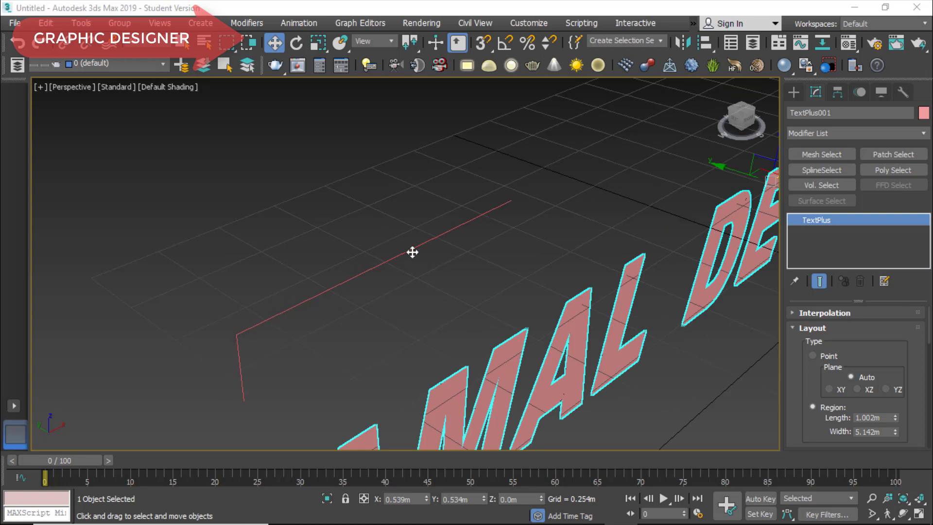
scroll(411, 256, down, 4)
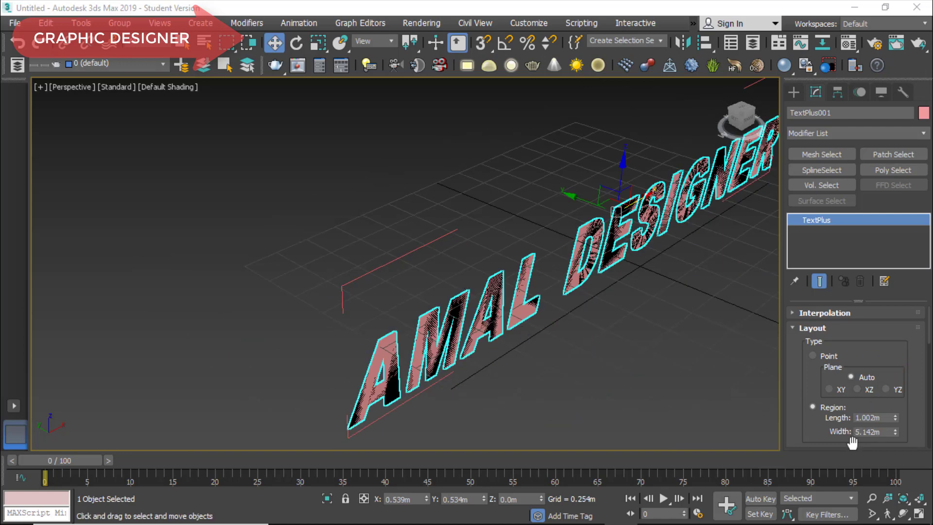
Resize the text region to a length of about 1.622 m and a width of about 5.404 m
drag(851, 436, 906, 299)
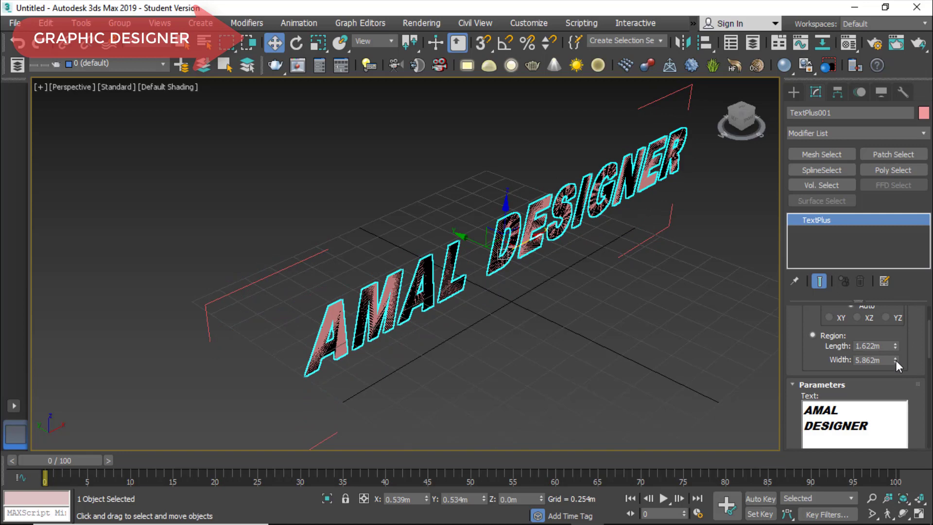
drag(896, 360, 897, 360)
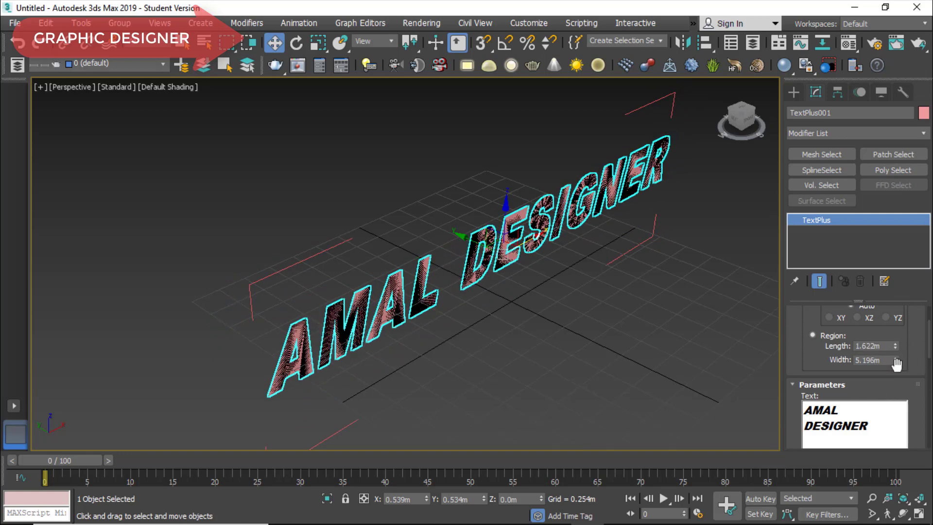
mouse_move(896, 362)
mouse_down()
mouse_move(904, 383)
mouse_move(911, 360)
mouse_up()
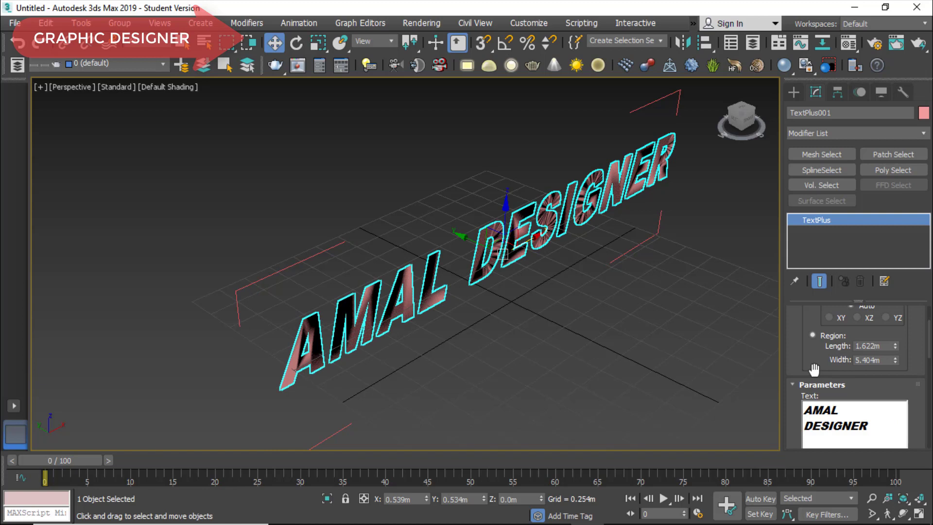
Increase the text's global size to about 0.746 m
scroll(813, 369, down, 4)
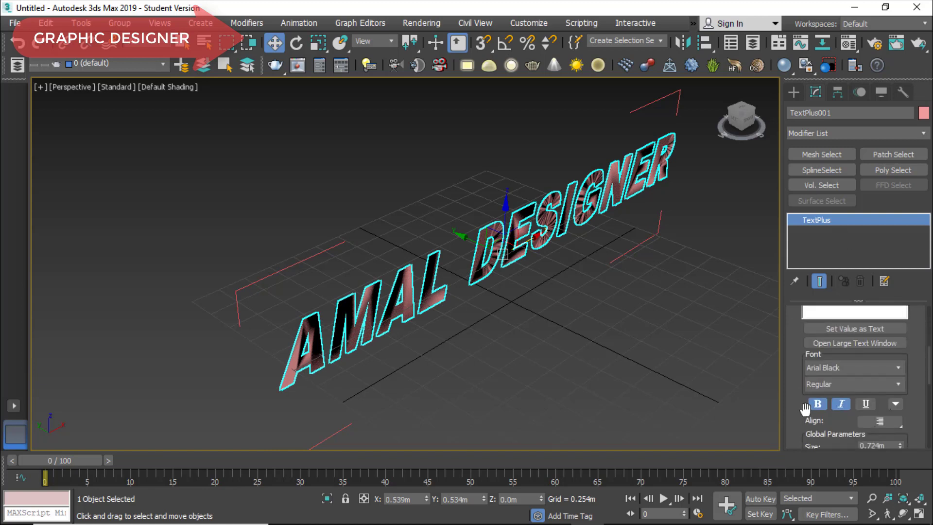
scroll(804, 413, down, 5)
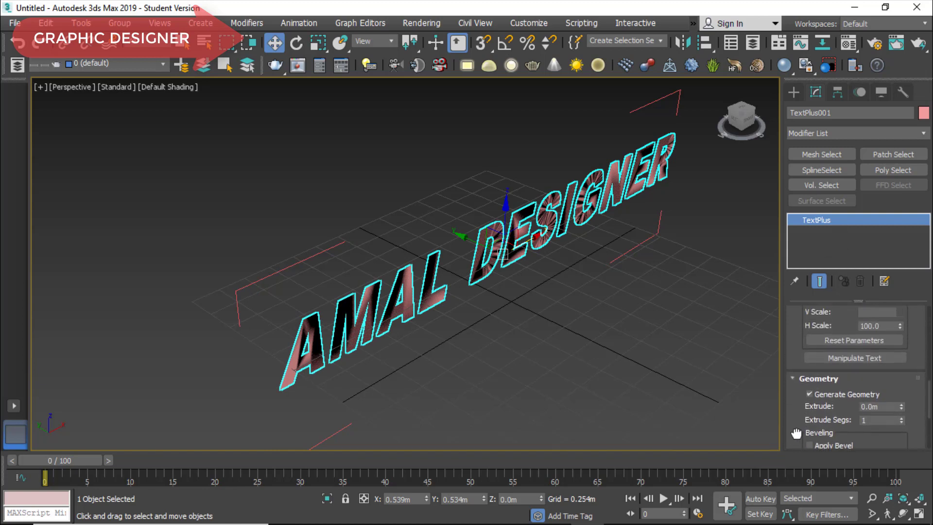
scroll(796, 432, up, 3)
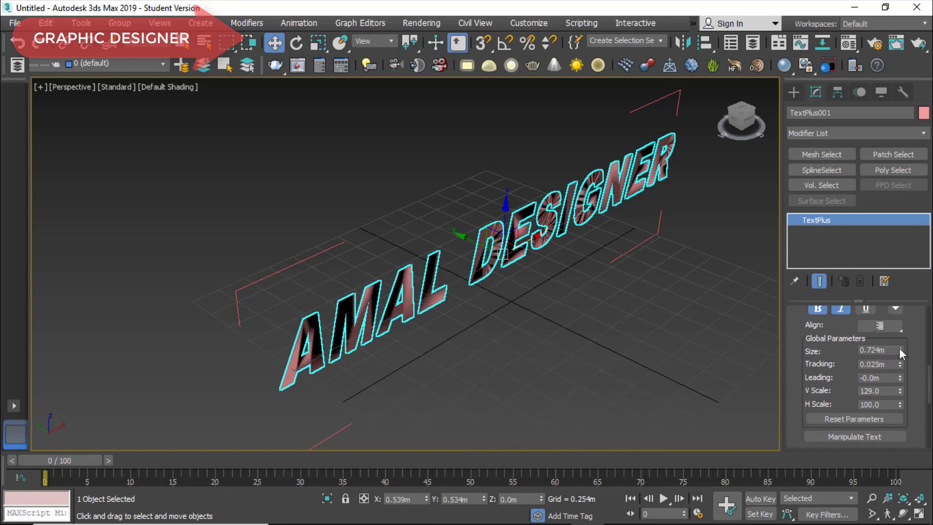
mouse_move(899, 348)
mouse_down()
mouse_move(905, 322)
mouse_move(903, 347)
mouse_up()
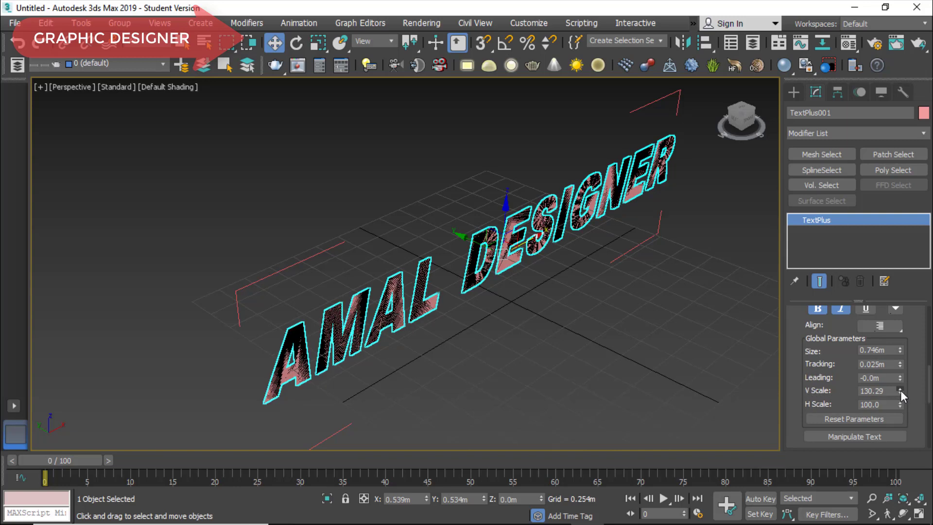
Adjust the text's proportions to a V Scale of 154.8 and an H Scale of 89
drag(899, 389, 914, 335)
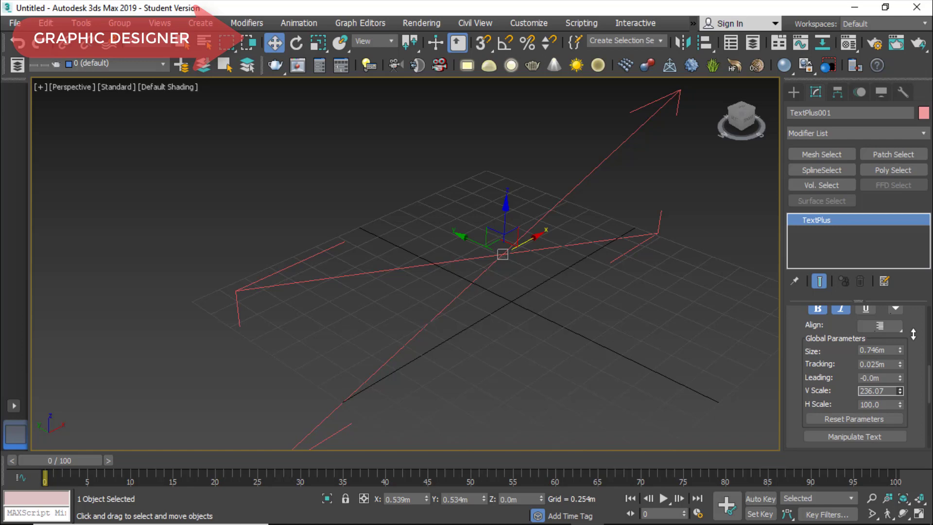
drag(915, 336, 915, 380)
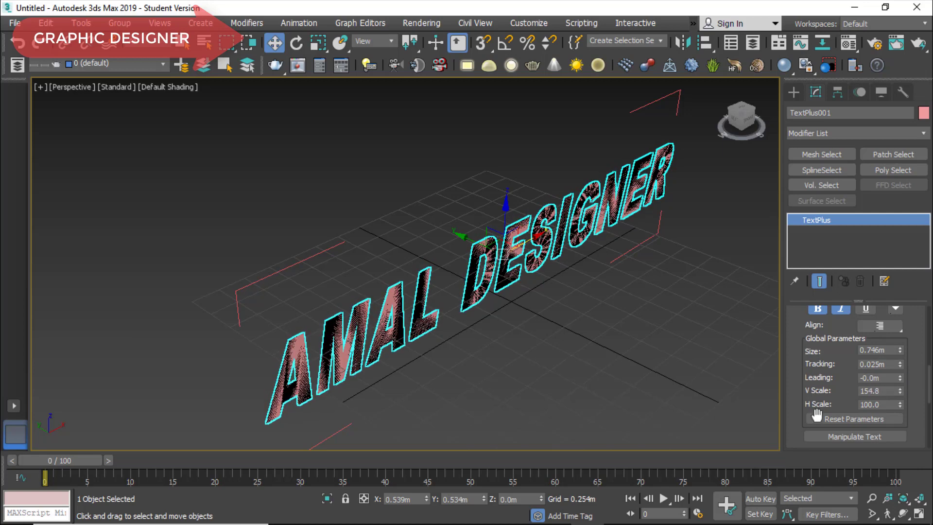
mouse_move(903, 408)
mouse_down()
mouse_move(914, 330)
mouse_move(910, 420)
mouse_move(917, 347)
mouse_move(911, 409)
mouse_up()
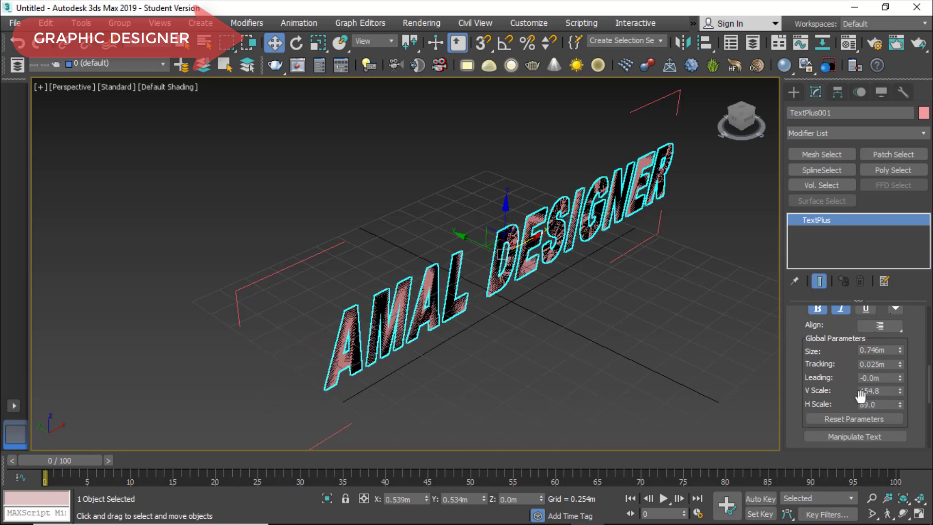
Switch the text's layout type from Region back to Point
scroll(845, 370, up, 4)
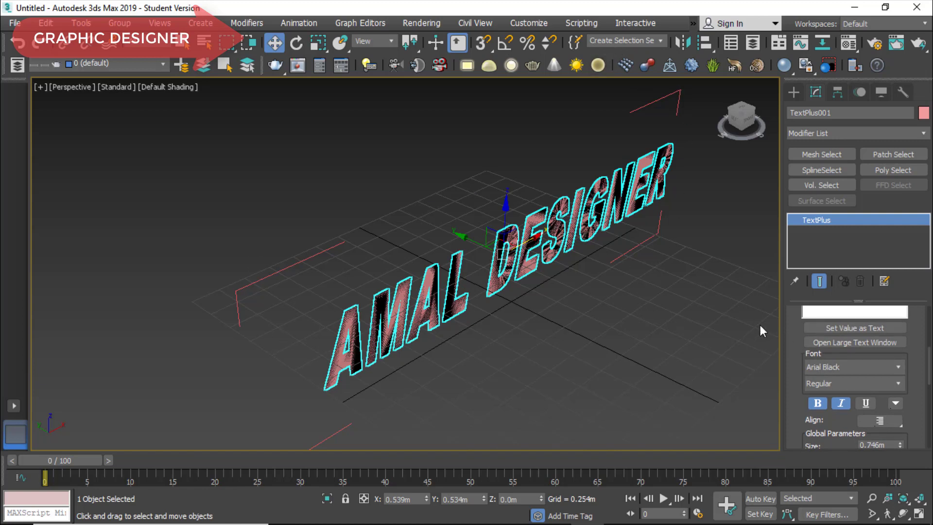
scroll(792, 328, up, 7)
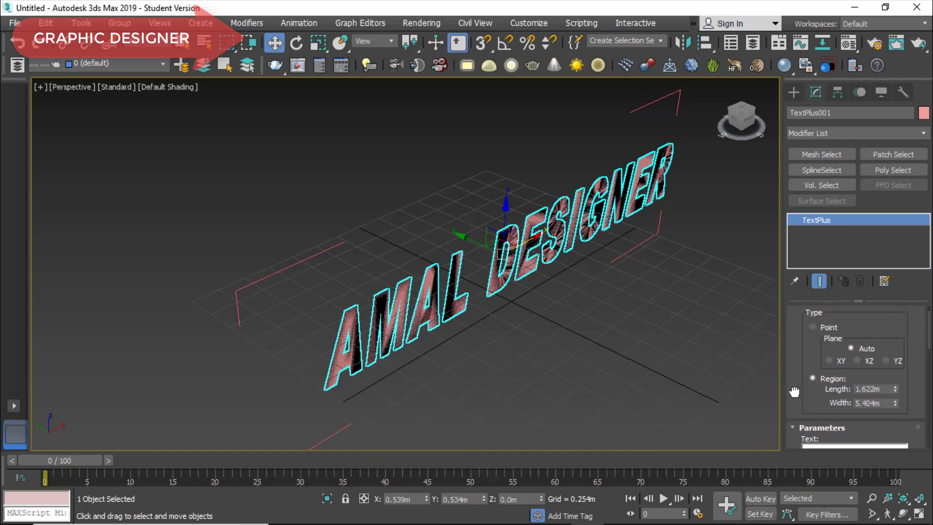
click(812, 327)
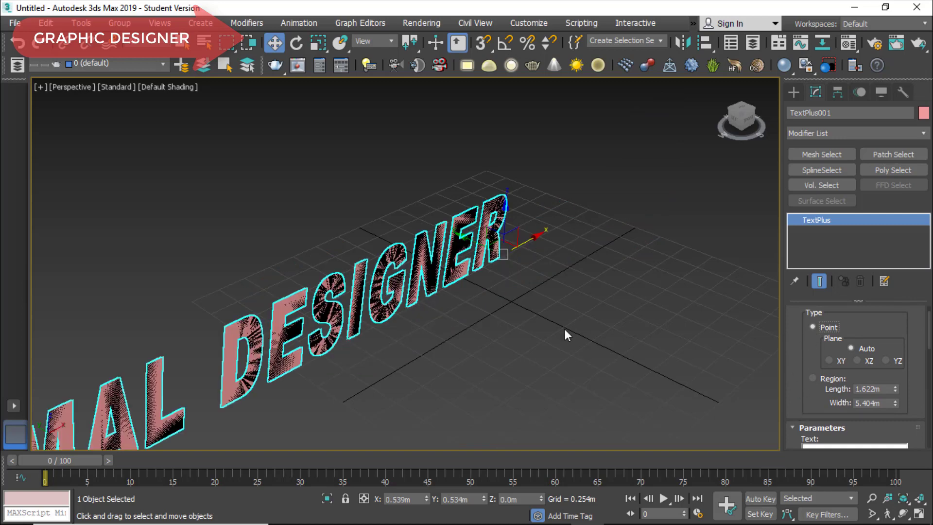
middle_drag(514, 336, 625, 260)
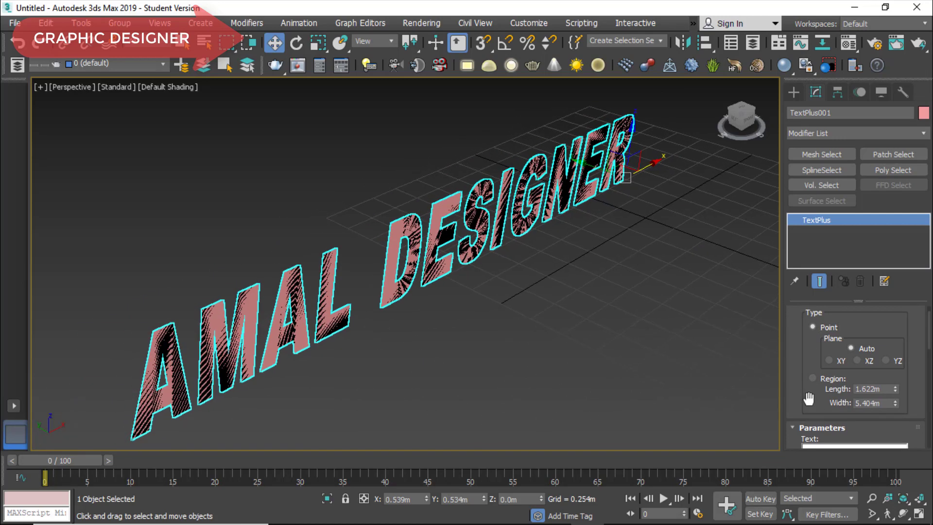
Stretch the text taller with a V Scale of about 201.24 and set its H Scale to about 89.89
drag(810, 387, 835, 255)
scroll(794, 399, down, 5)
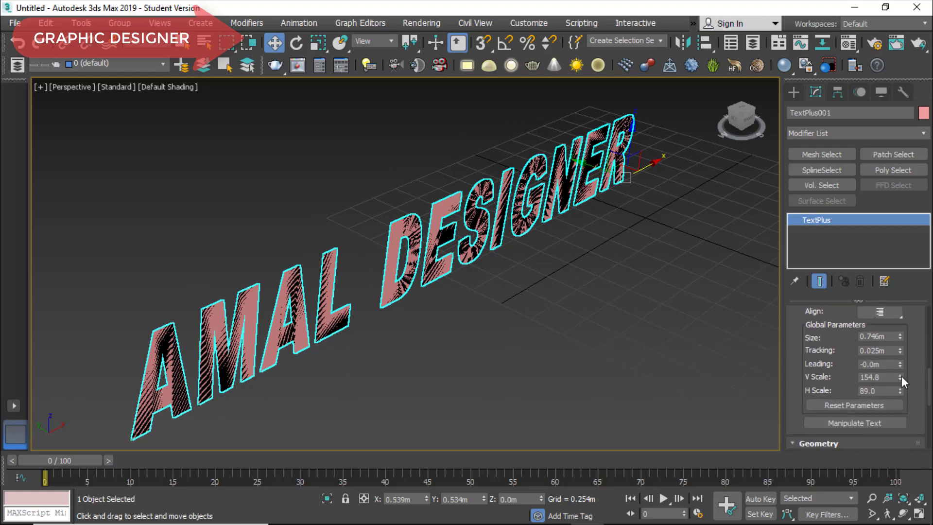
mouse_move(902, 376)
mouse_down()
mouse_move(905, 294)
mouse_move(900, 391)
mouse_up()
mouse_move(900, 389)
mouse_down()
mouse_move(909, 350)
mouse_move(913, 381)
mouse_move(919, 338)
mouse_move(913, 396)
mouse_move(916, 340)
mouse_move(914, 387)
mouse_up()
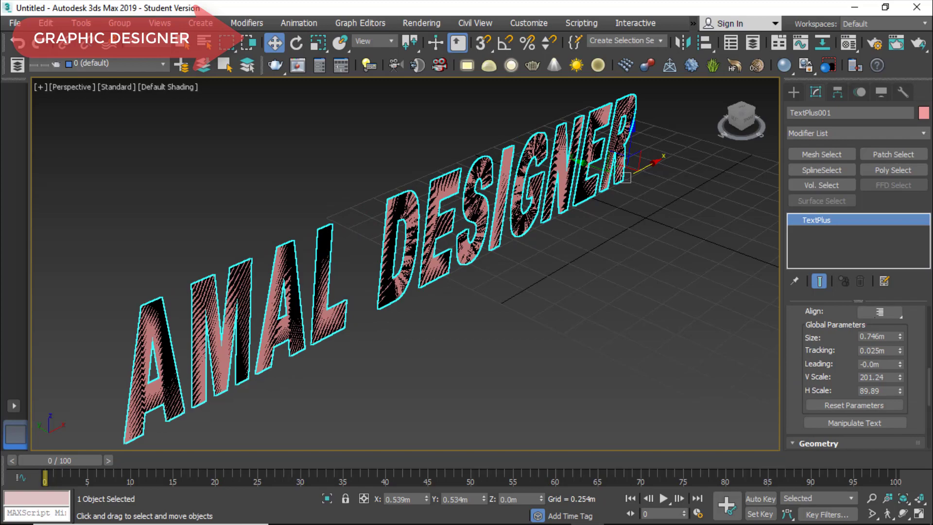
Increase the text's global size to about 0.761 m and align the text left
drag(900, 336, 912, 316)
scroll(802, 411, up, 3)
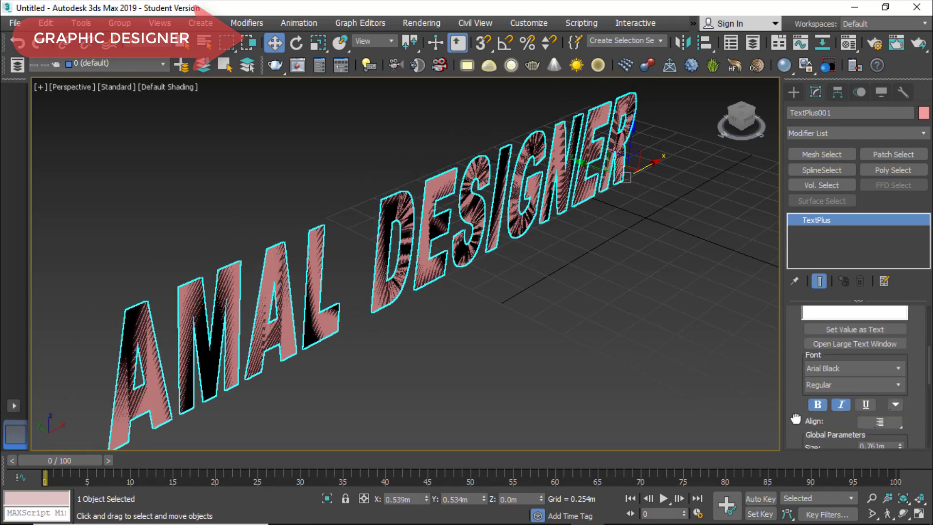
drag(799, 417, 803, 357)
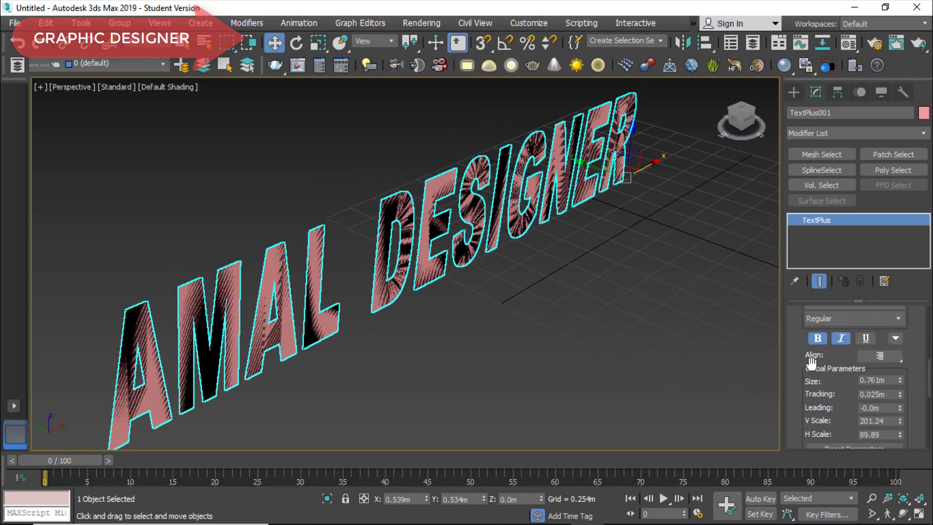
click(900, 358)
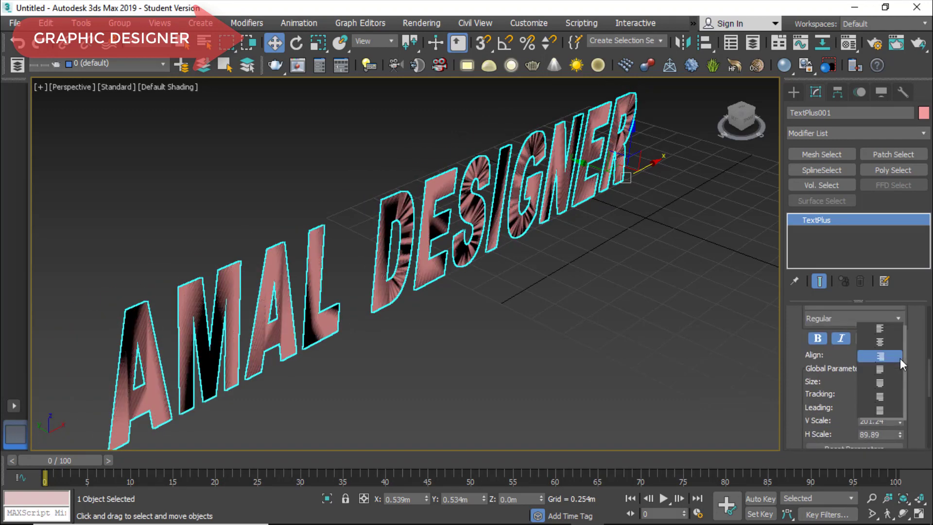
click(889, 330)
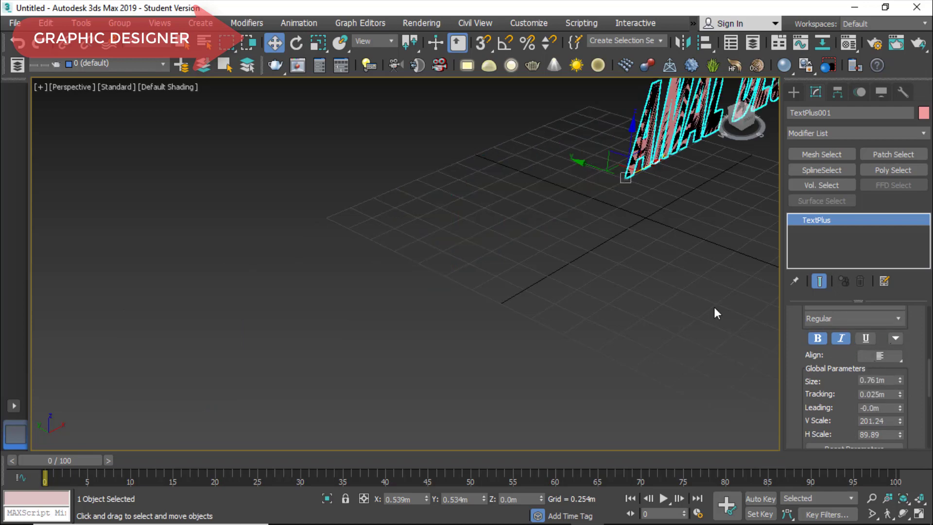
Reselect the TextPlus object and change its text alignment to center
click(714, 308)
alt+middle_drag(714, 308, 604, 248)
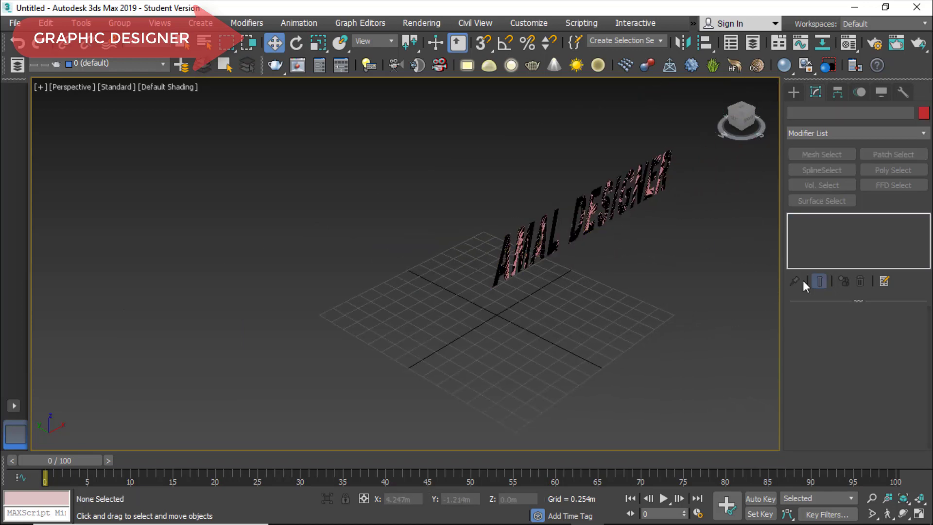
click(627, 213)
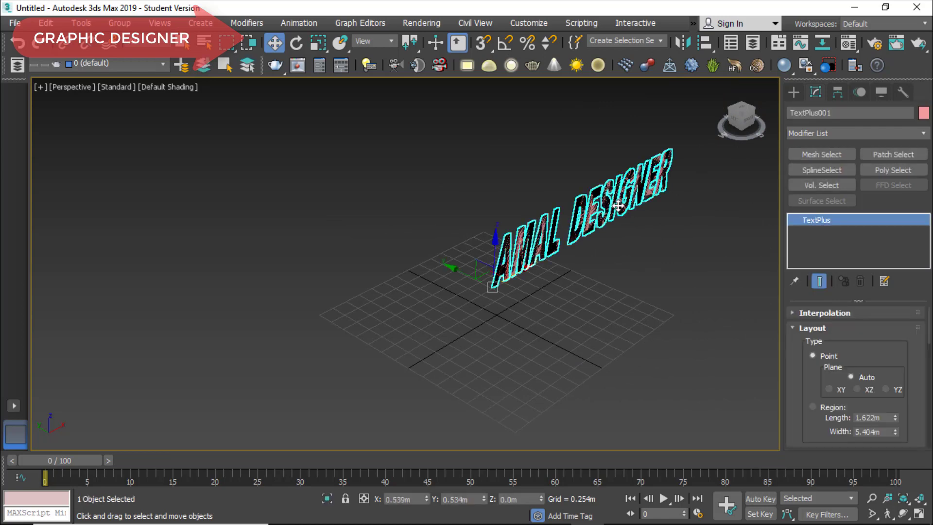
drag(893, 398, 896, 293)
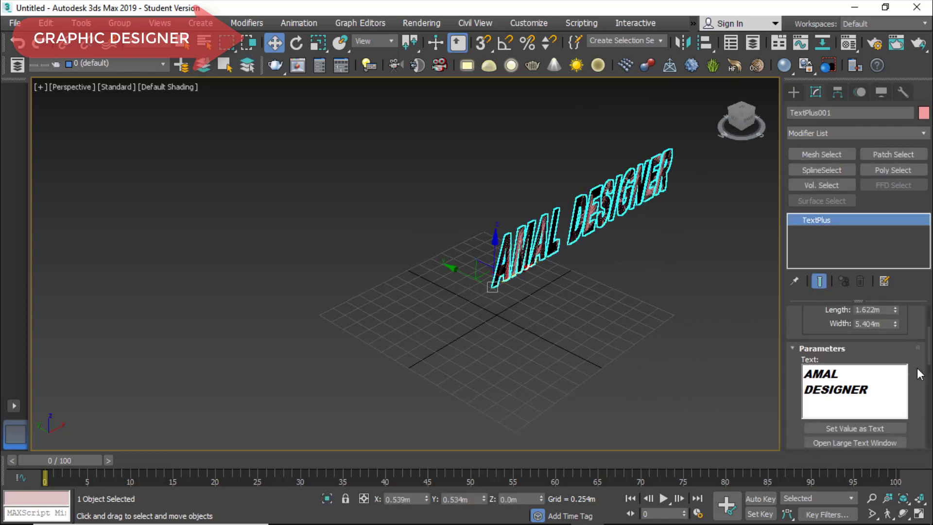
scroll(913, 380, down, 3)
scroll(904, 374, down, 3)
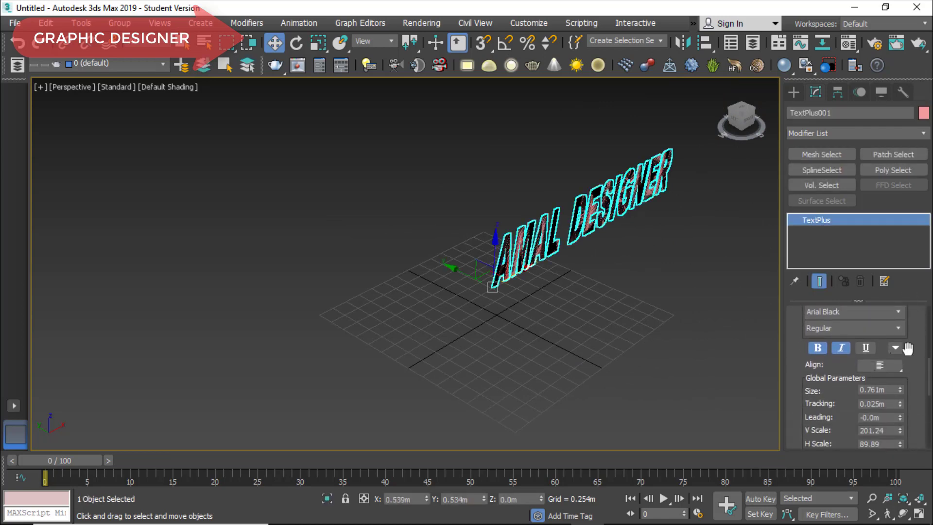
click(899, 368)
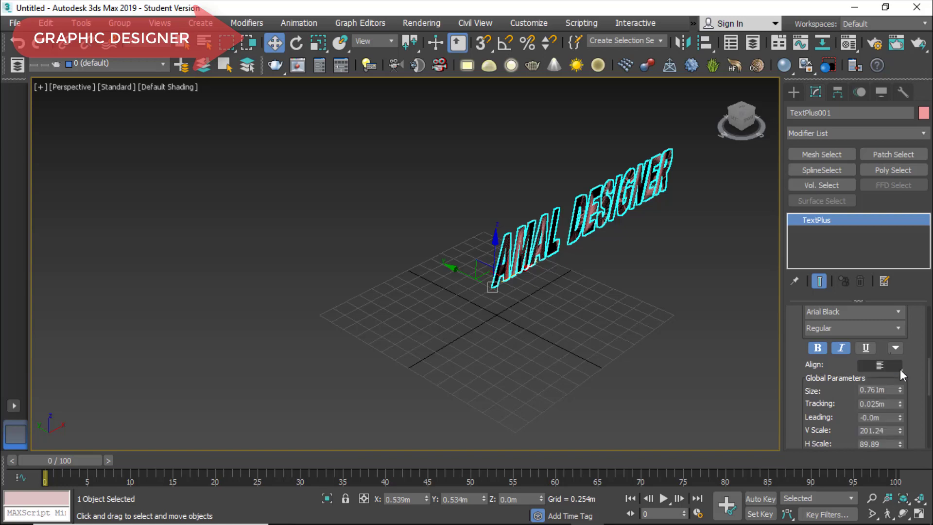
click(891, 381)
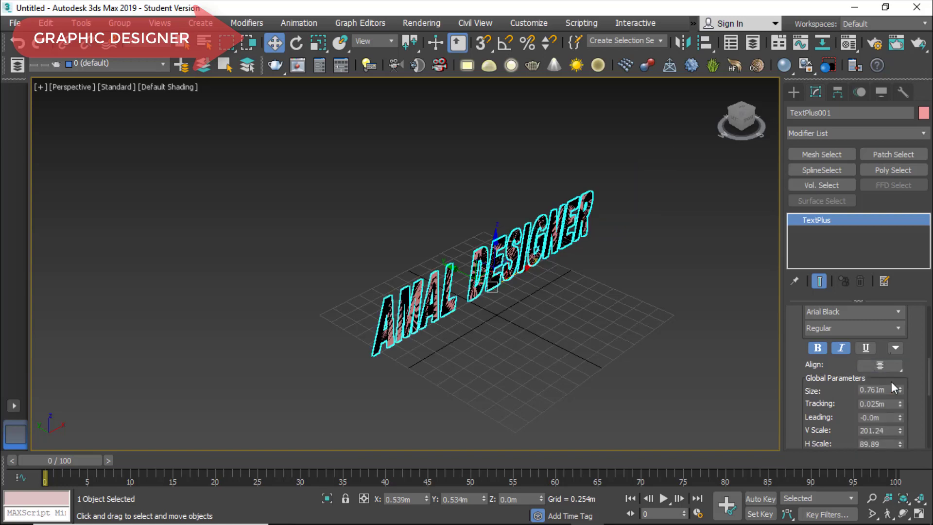
Set the text's global size to about 0.724 m, V Scale to 129 and H Scale to 100
click(899, 369)
click(900, 369)
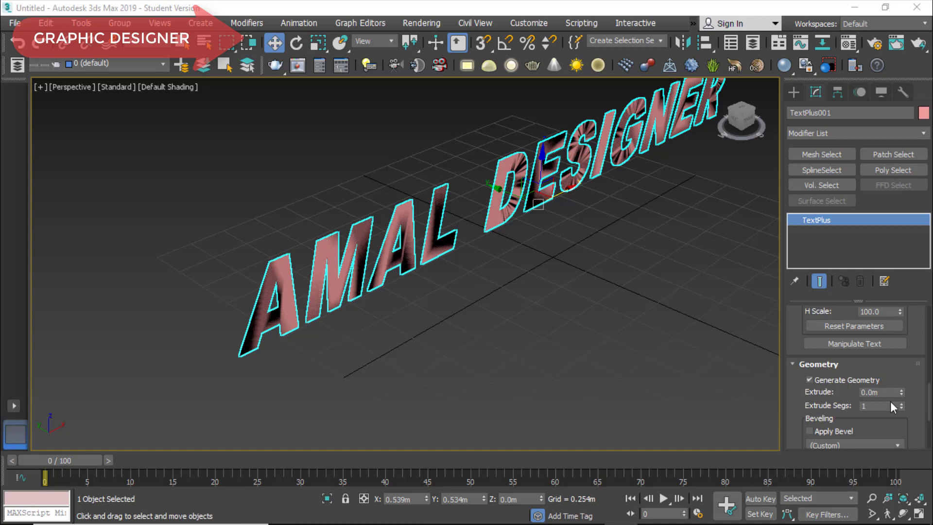
Toggle the text's Generate Geometry option off and on again, and extrude the letters about 0.077 m
click(810, 380)
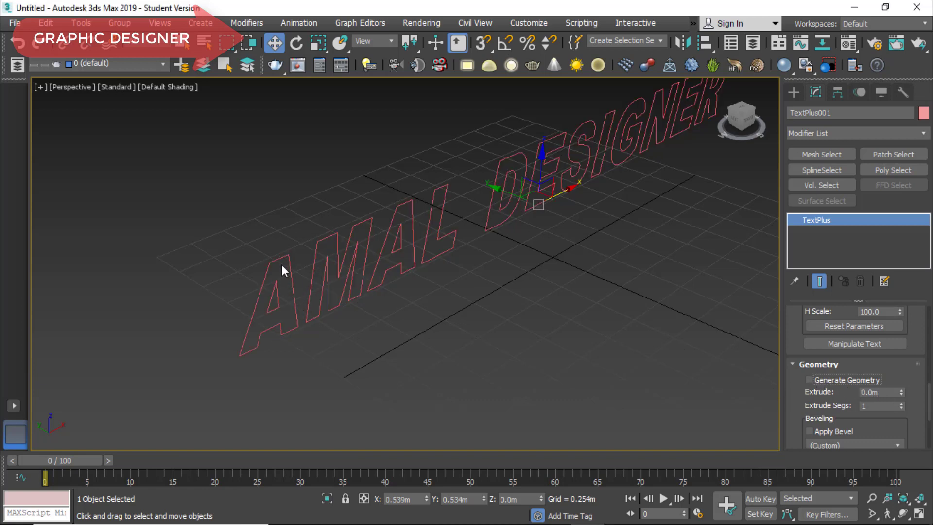
click(808, 380)
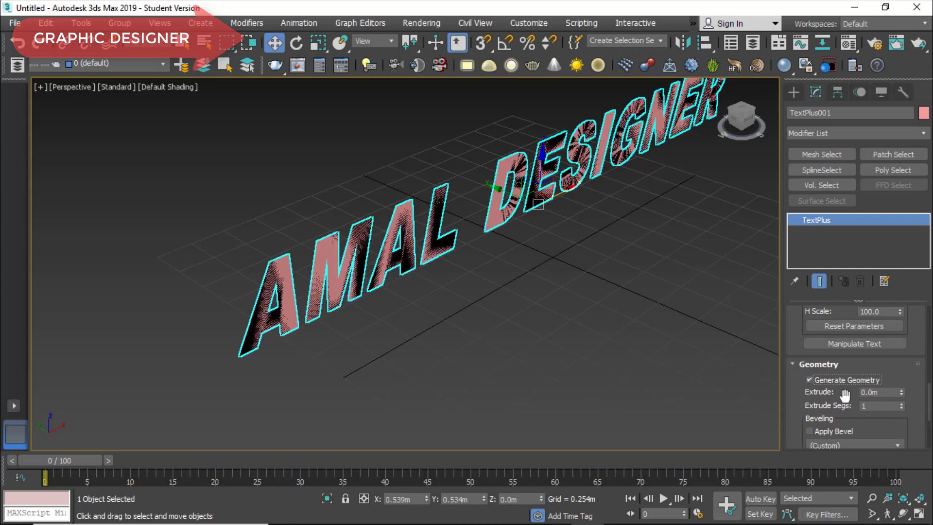
drag(902, 392, 916, 182)
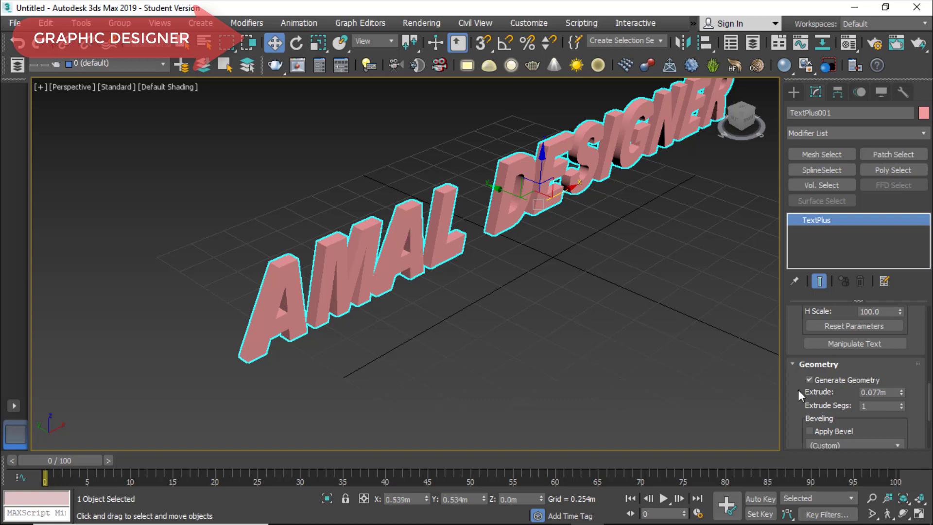
click(205, 205)
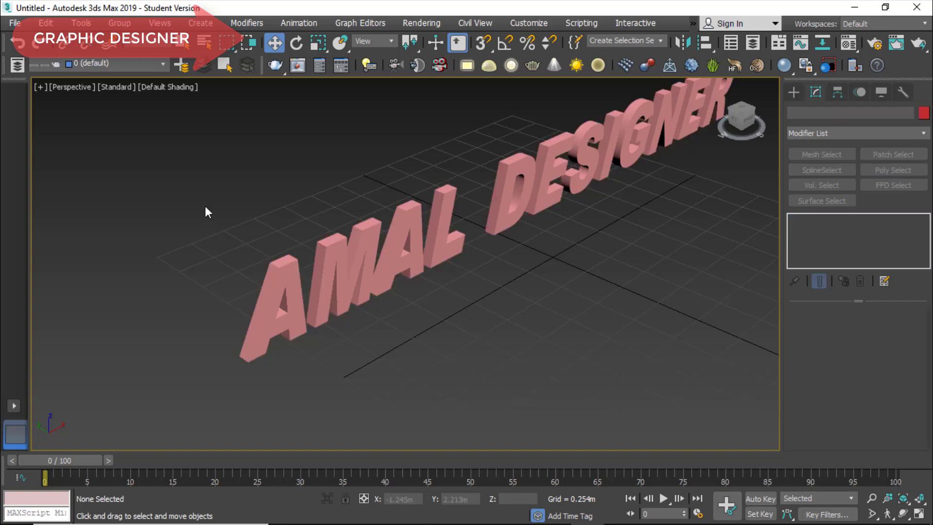
Show the viewport in Wireframe Override and set the text's extrude segments to 8
click(162, 87)
click(355, 253)
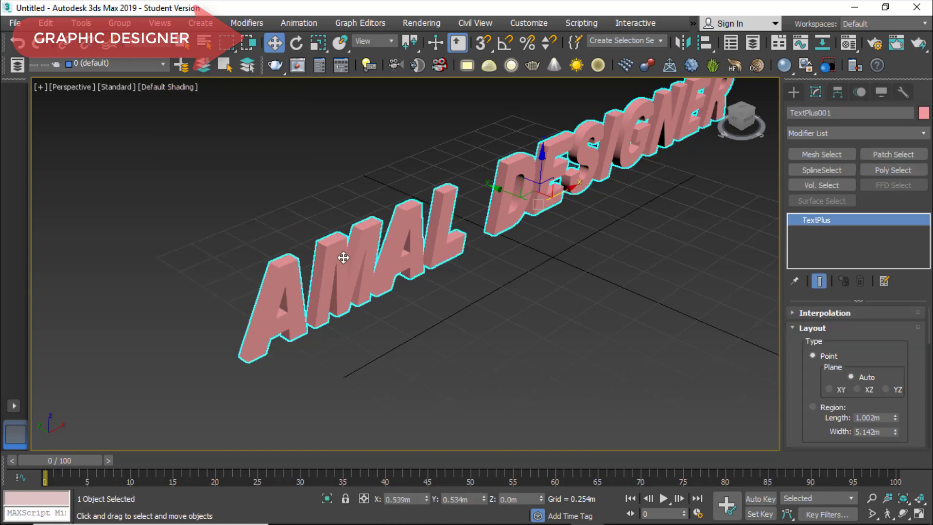
click(176, 87)
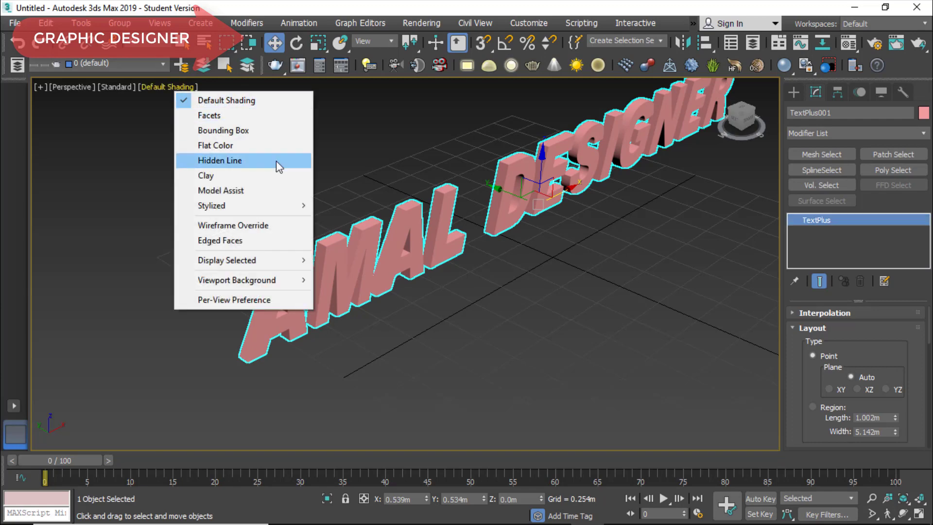
click(254, 228)
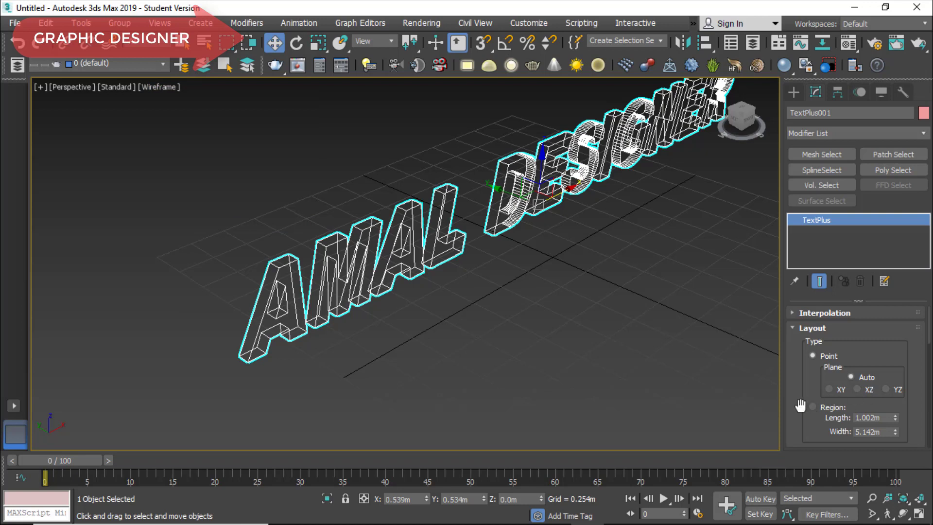
scroll(801, 426, down, 5)
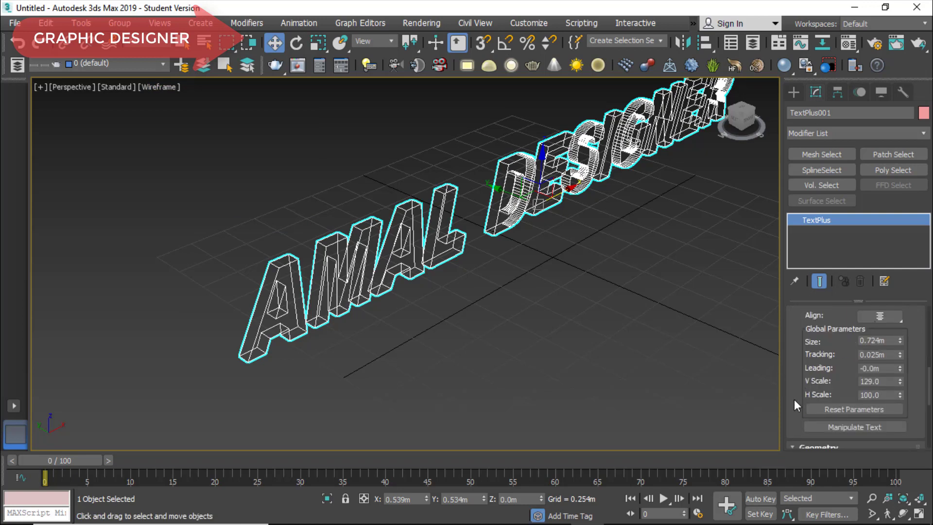
scroll(797, 406, down, 5)
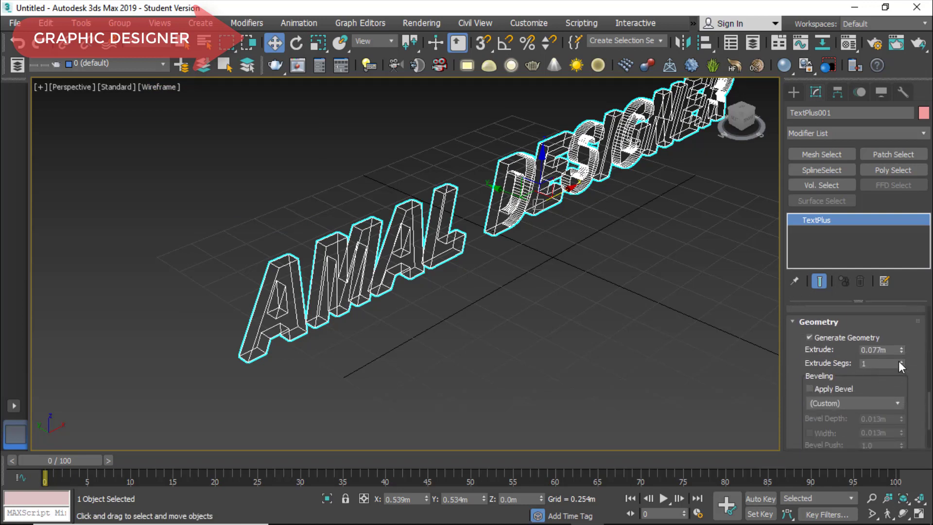
mouse_move(900, 363)
mouse_down()
mouse_move(907, 340)
mouse_move(910, 366)
mouse_move(910, 355)
mouse_up()
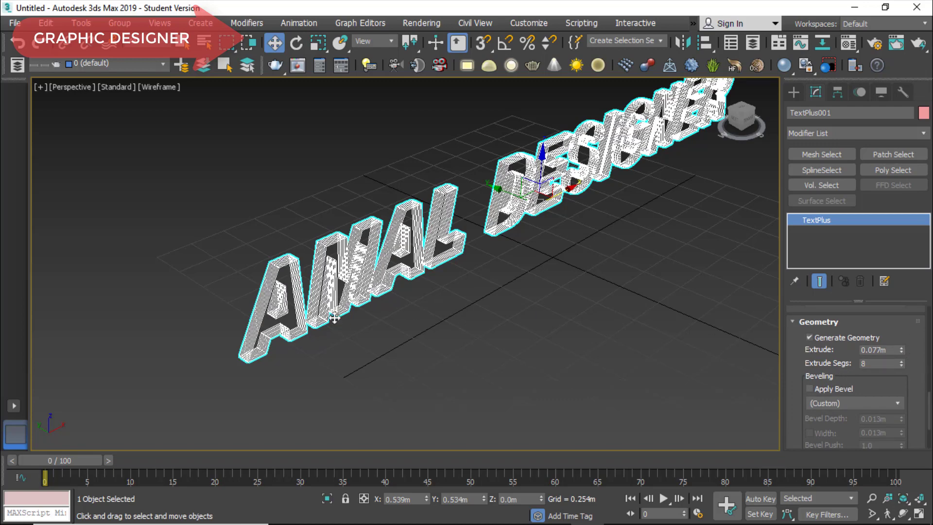
scroll(283, 317, up, 3)
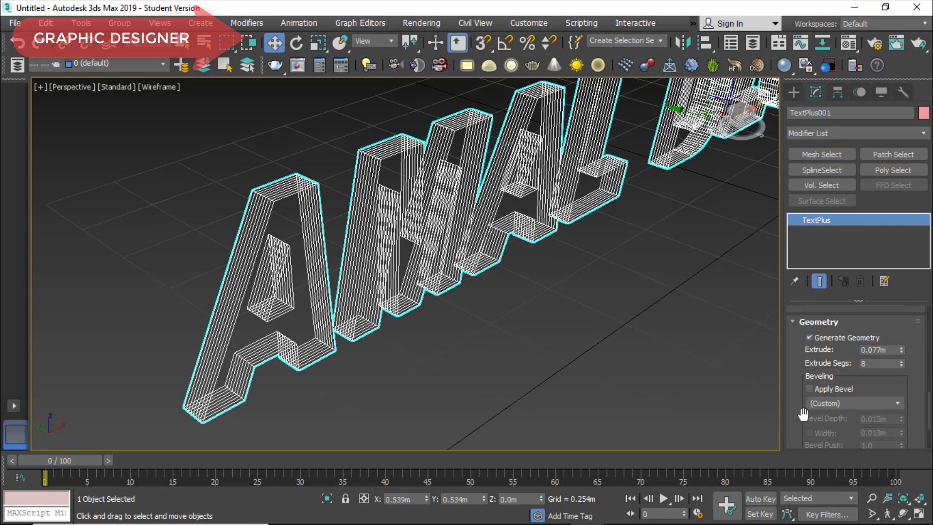
Apply a bevel to the text using the Convex preset and examine the letter edges up close
drag(803, 414, 819, 355)
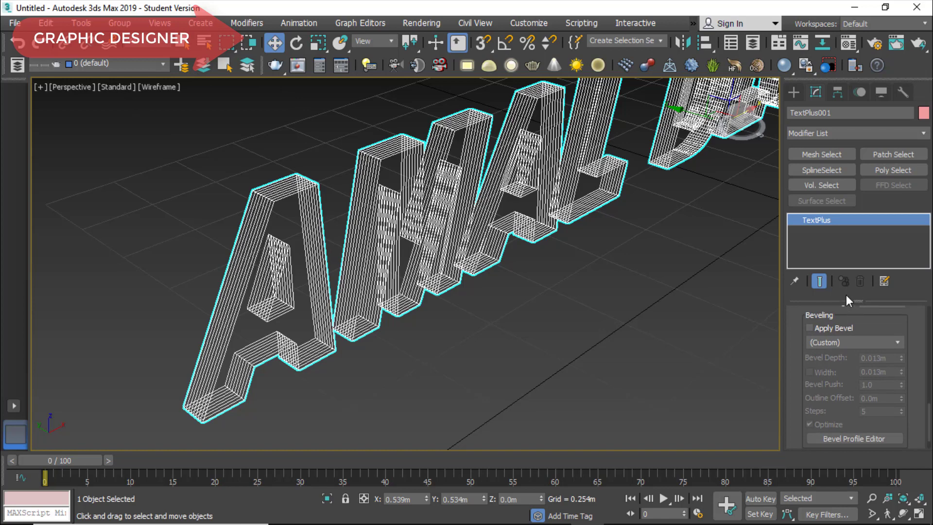
click(808, 329)
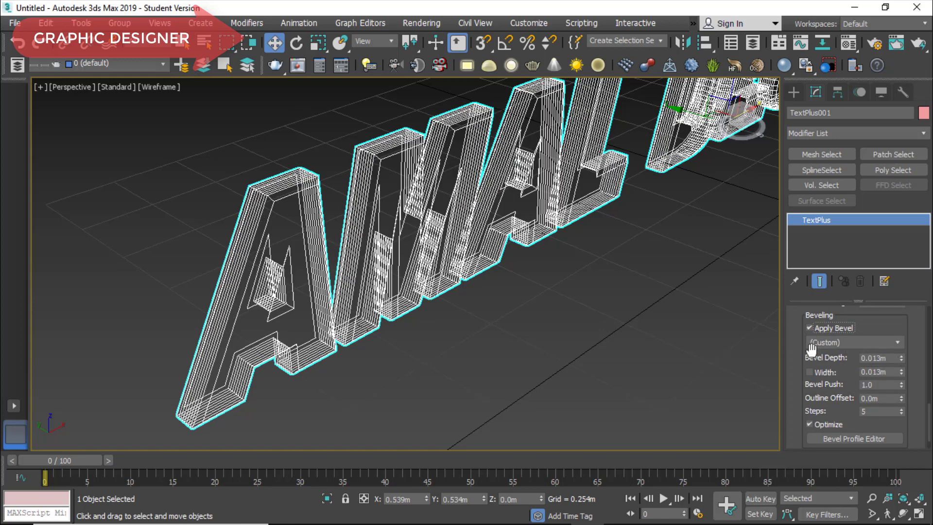
click(898, 342)
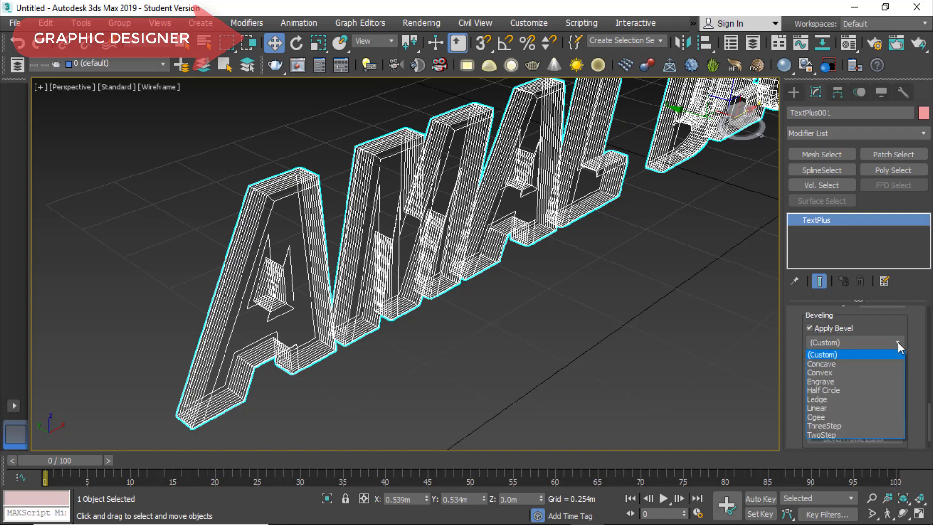
click(881, 374)
scroll(237, 214, up, 10)
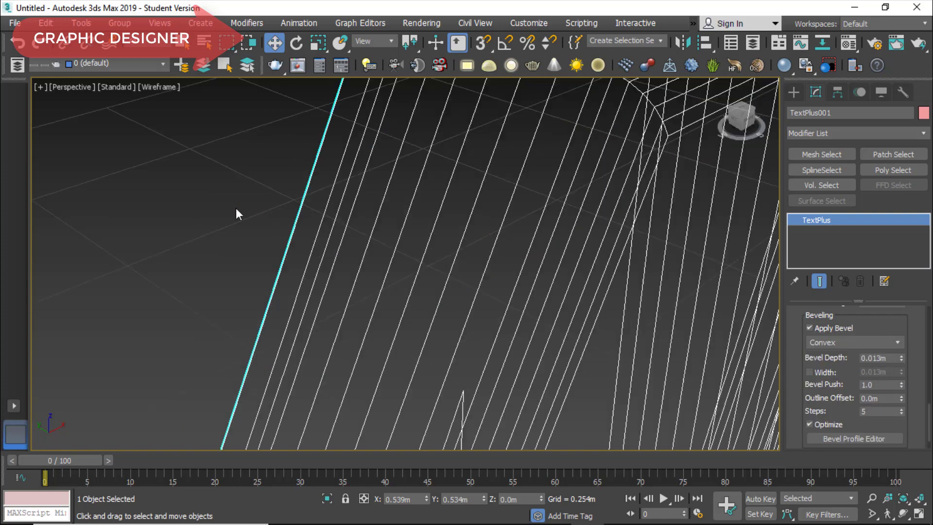
scroll(421, 221, down, 5)
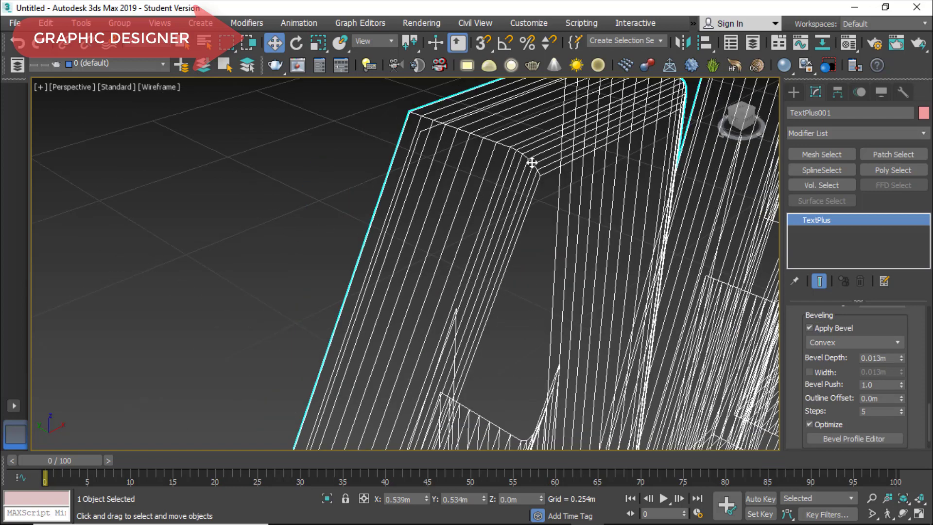
Try the Engrave bevel preset on the text
click(899, 342)
click(875, 382)
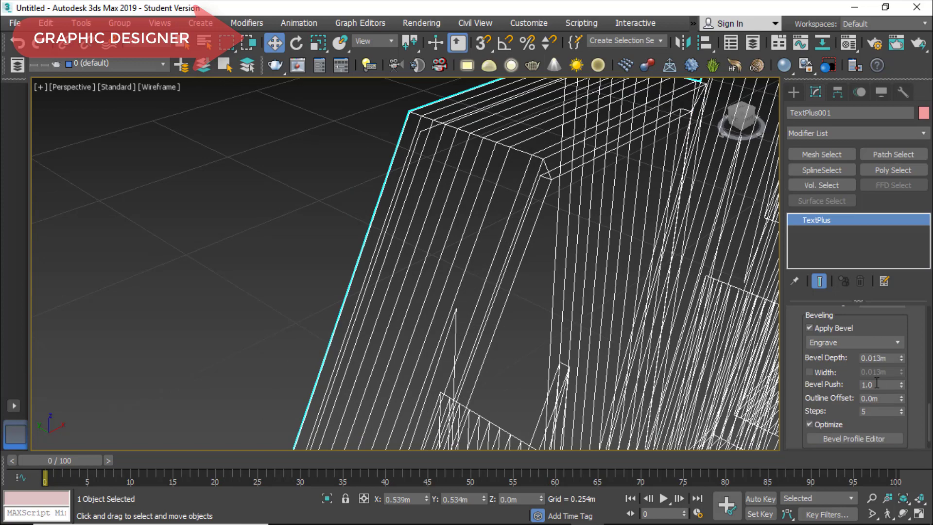
scroll(608, 272, down, 4)
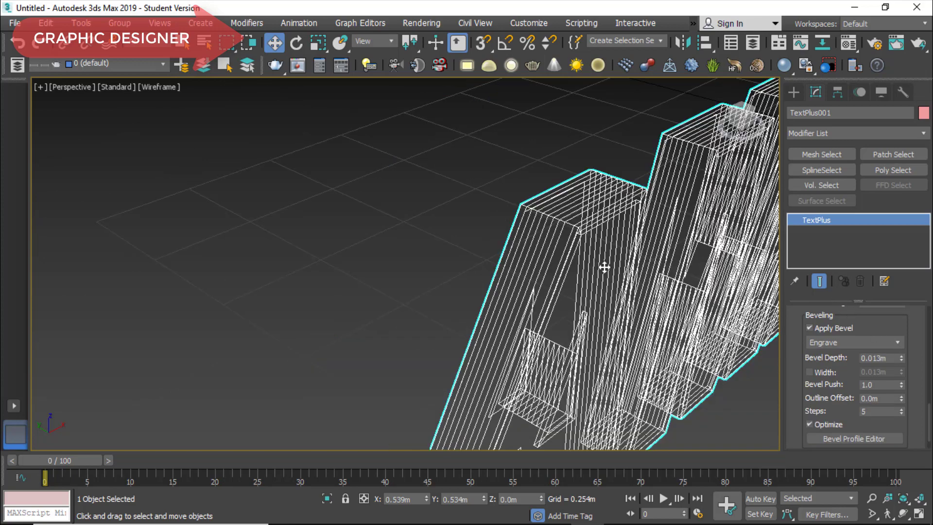
Change the text's bevel preset to Ledge and return the viewport to Default Shading to inspect the edges
click(898, 342)
click(862, 401)
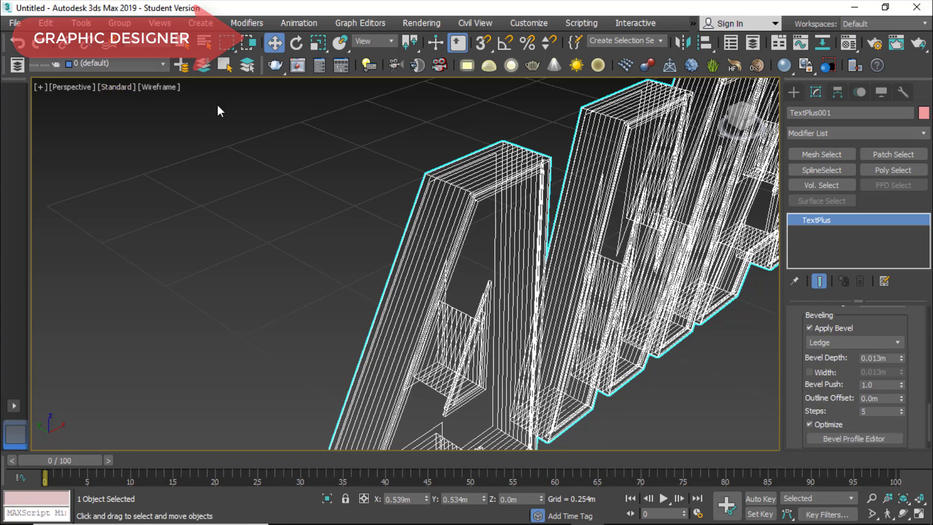
click(194, 100)
click(160, 87)
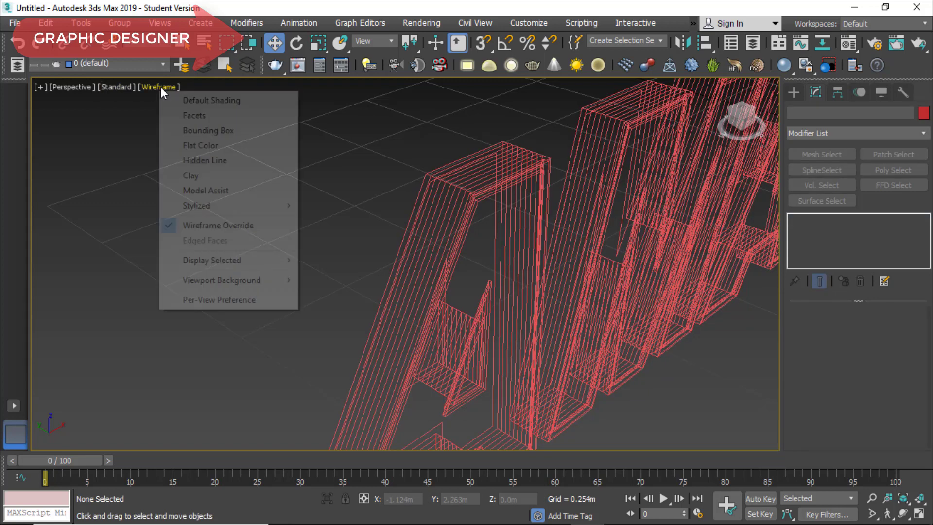
click(199, 100)
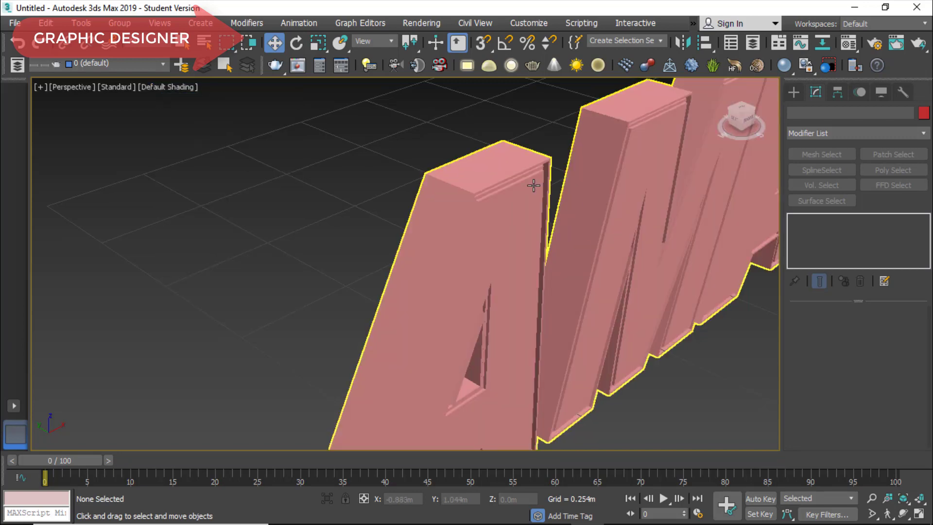
scroll(517, 191, up, 4)
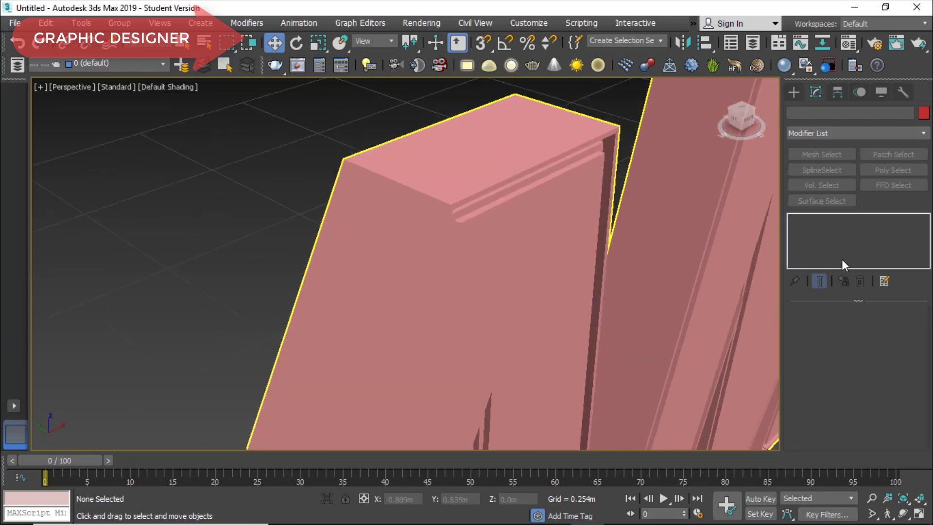
Select the "AMAL DESIGNER" text and try the ThreeStep bevel preset on its letter edges
click(552, 214)
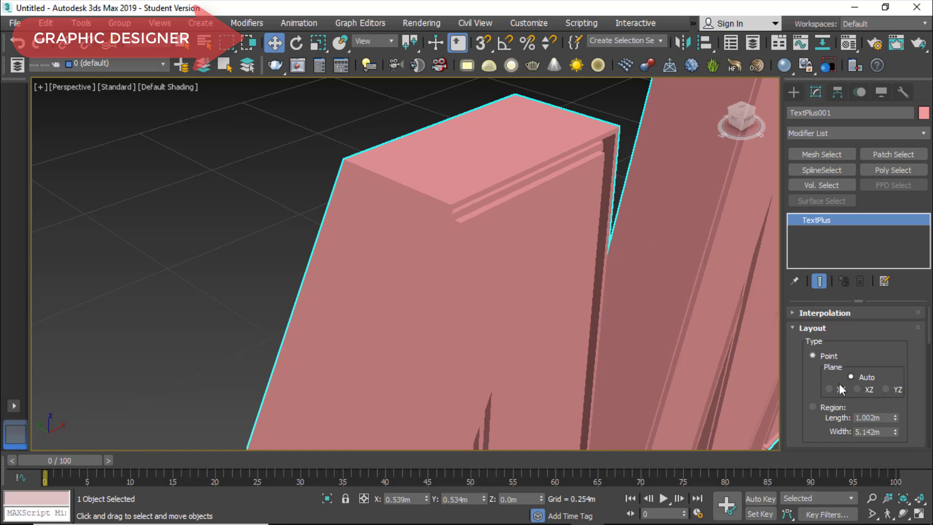
scroll(840, 386, down, 5)
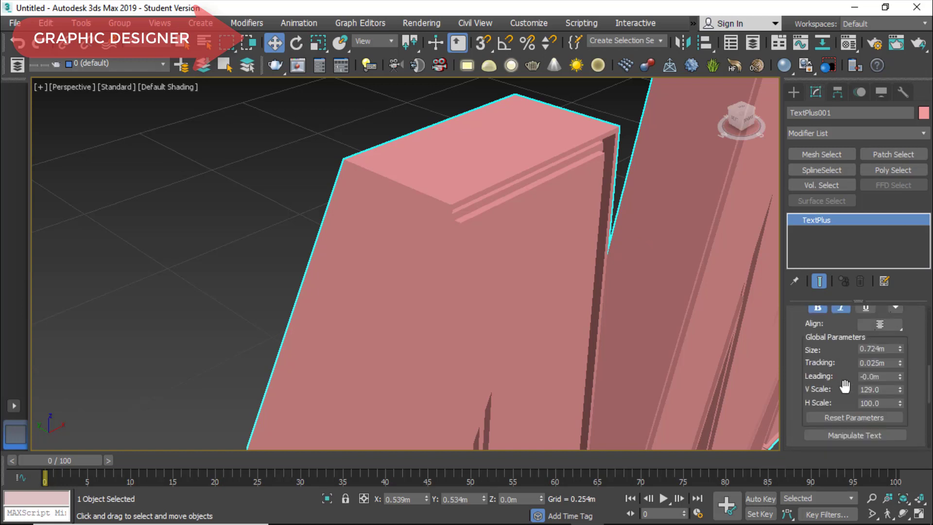
scroll(844, 386, down, 4)
scroll(865, 359, down, 2)
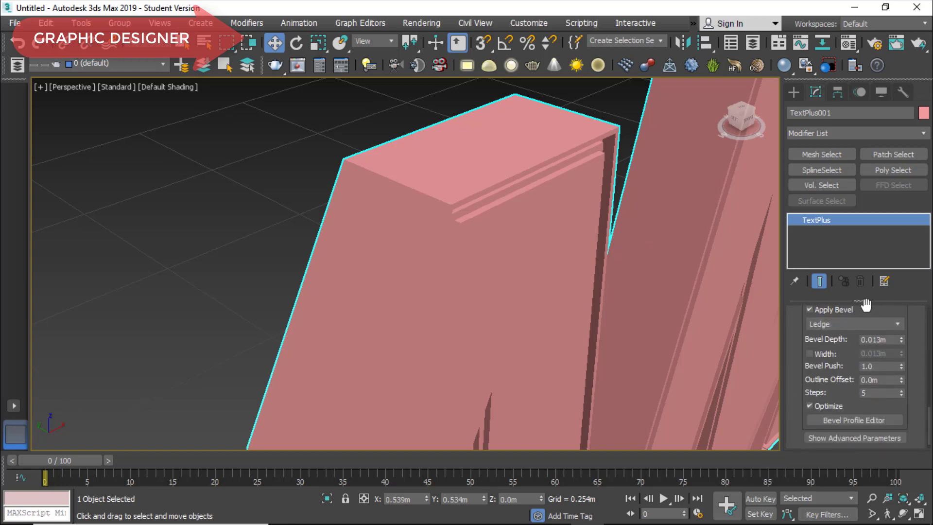
click(899, 323)
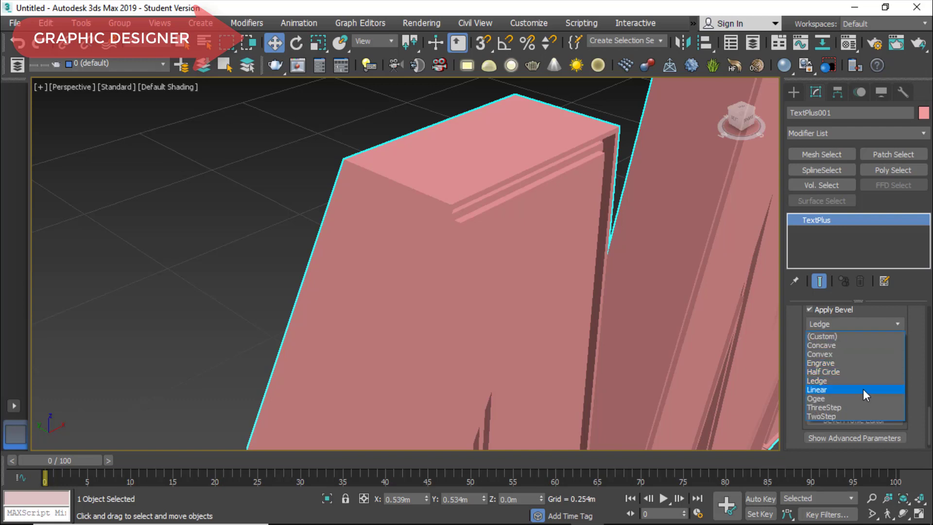
click(862, 406)
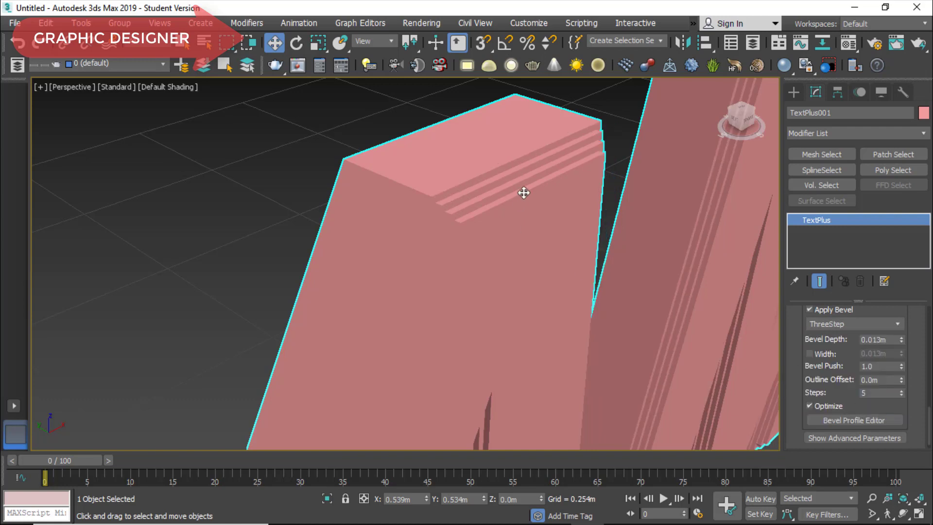
Change the text's bevel preset to TwoStep and increase the bevel depth to 0.03 m
click(883, 324)
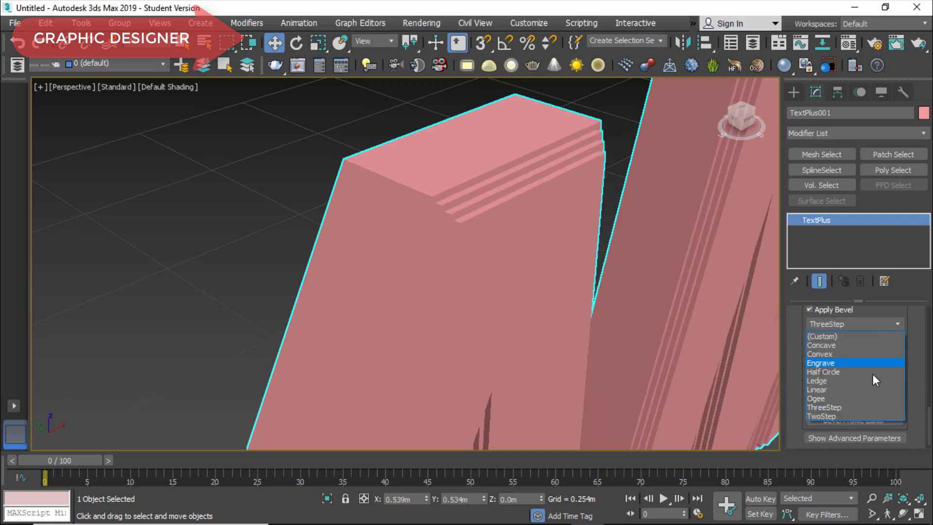
click(860, 417)
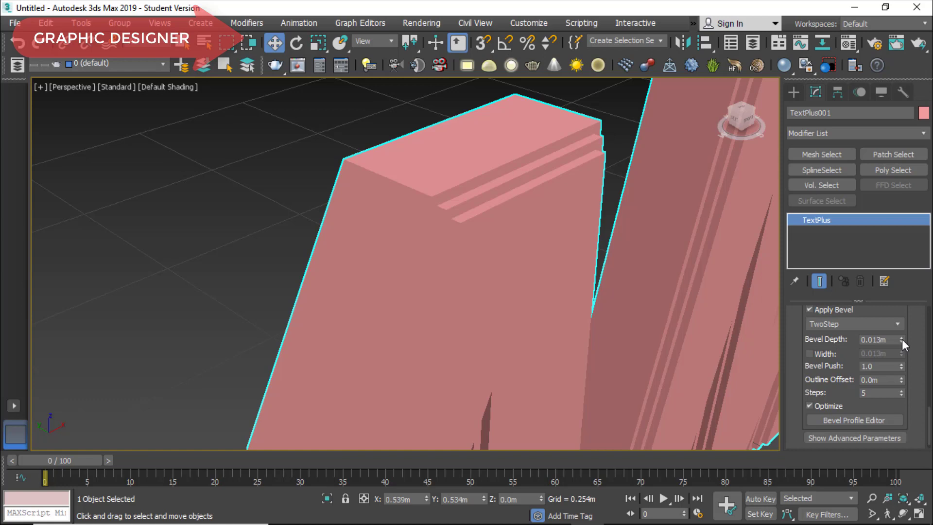
drag(902, 339, 899, 291)
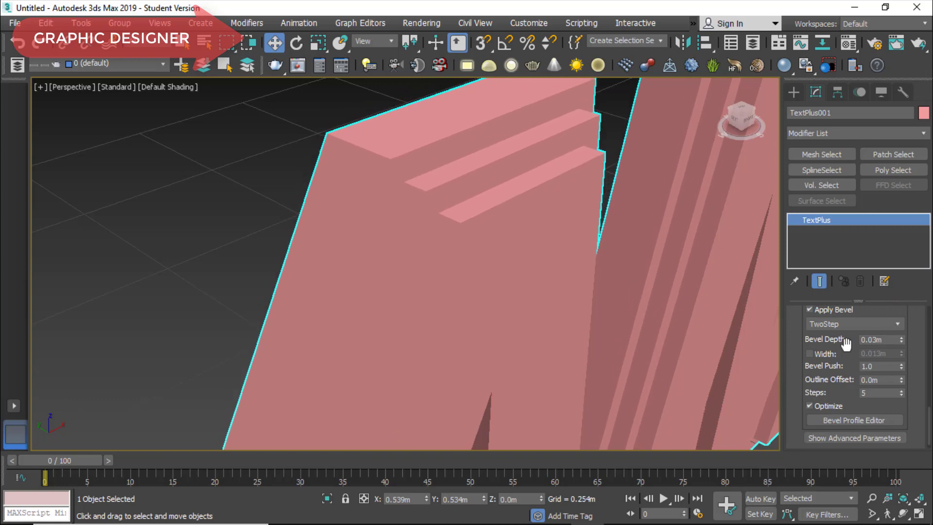
Enable a separate bevel width for the text and set it to 0.022 m
click(808, 354)
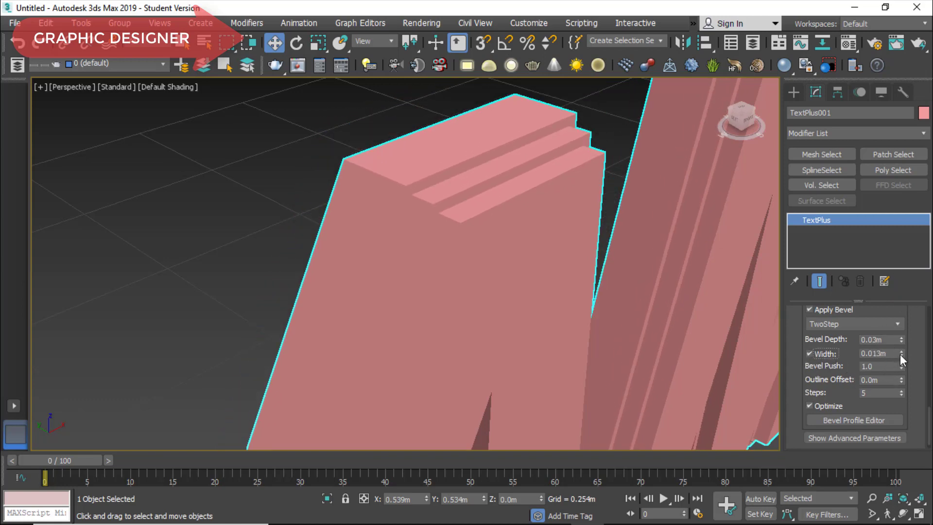
mouse_move(900, 353)
mouse_down()
mouse_move(906, 315)
mouse_move(904, 351)
mouse_up()
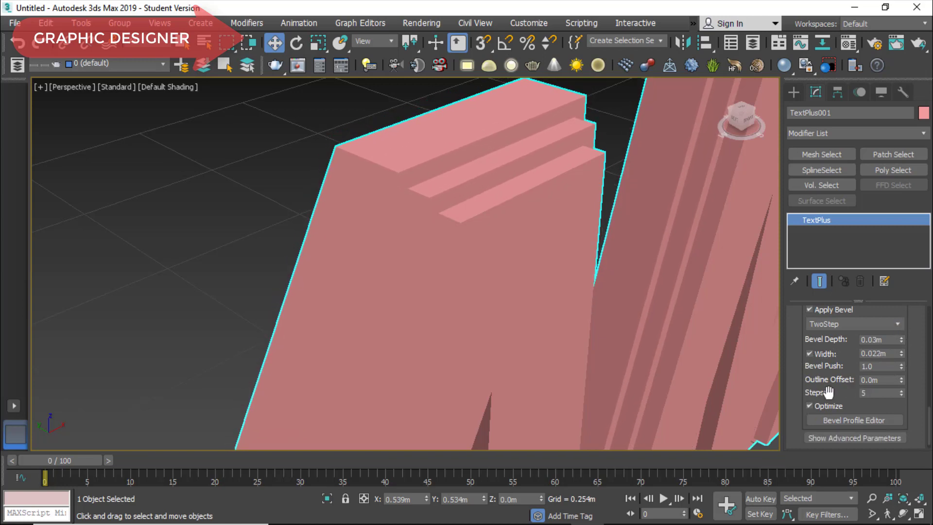
scroll(841, 409, down, 1)
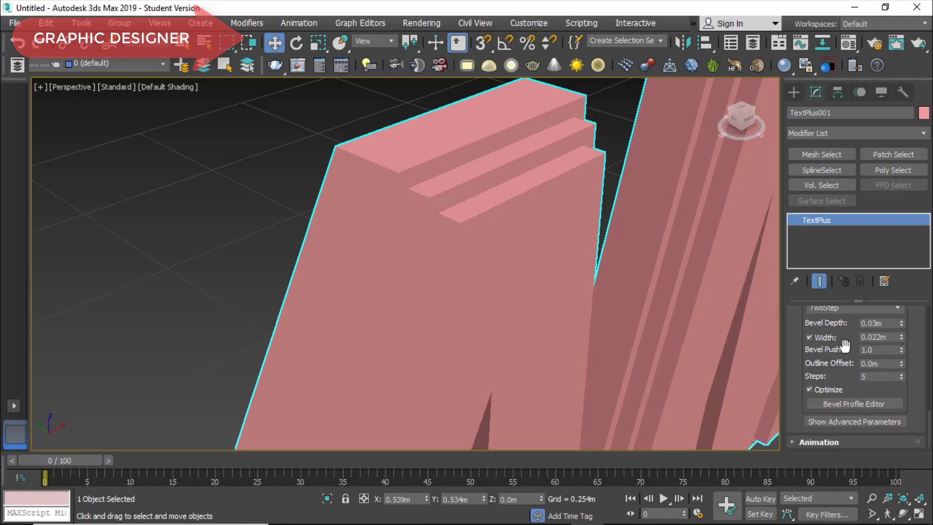
Examine the stepped bevel across the whole "AMAL DESIGNER" text and review its geometry and global parameters
scroll(845, 345, up, 5)
scroll(709, 329, down, 5)
middle_drag(681, 333, 425, 322)
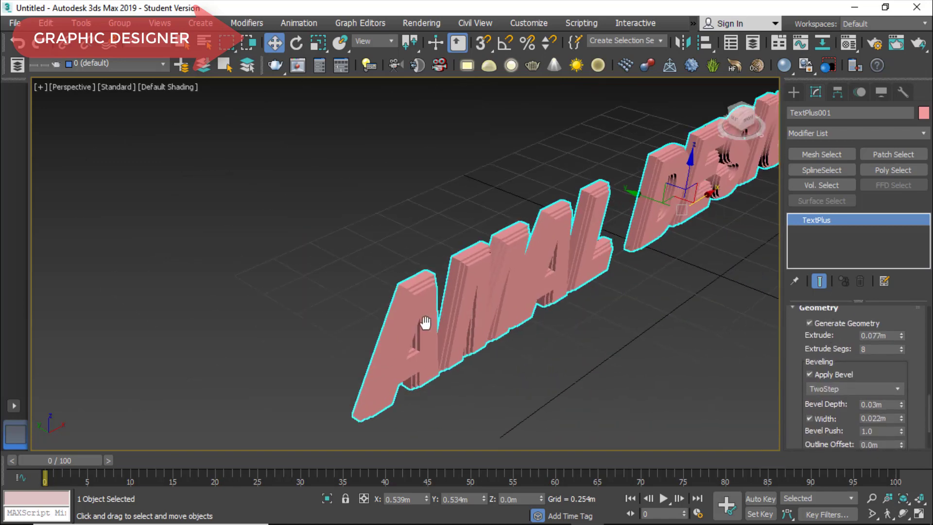
scroll(582, 225, down, 4)
scroll(509, 220, down, 1)
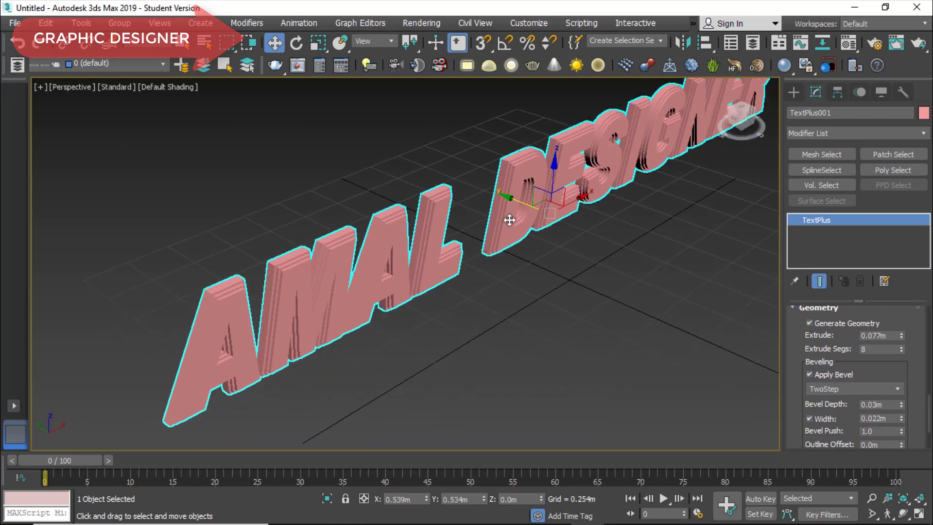
scroll(632, 253, up, 1)
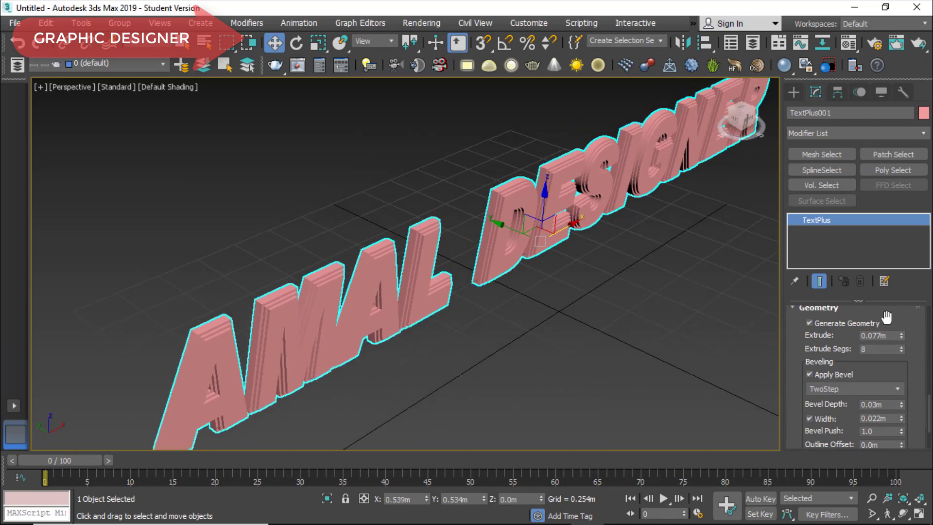
scroll(898, 373, up, 3)
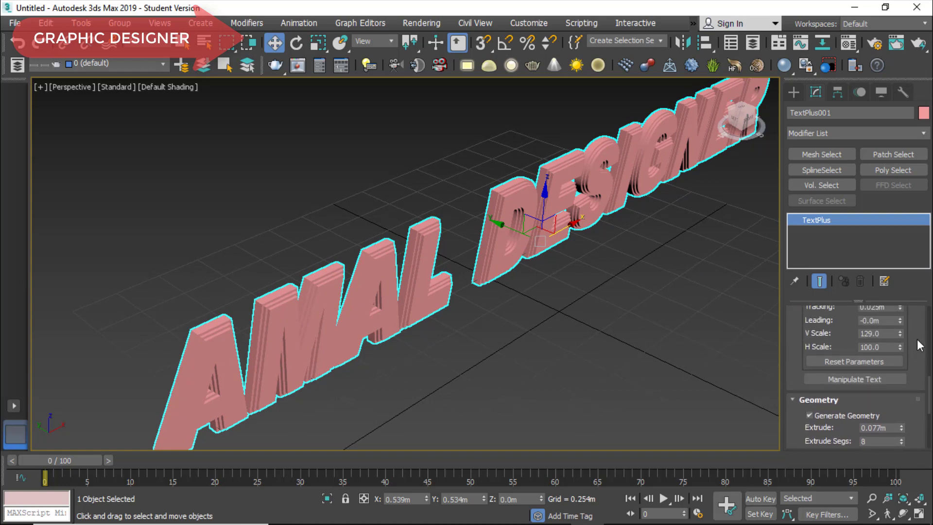